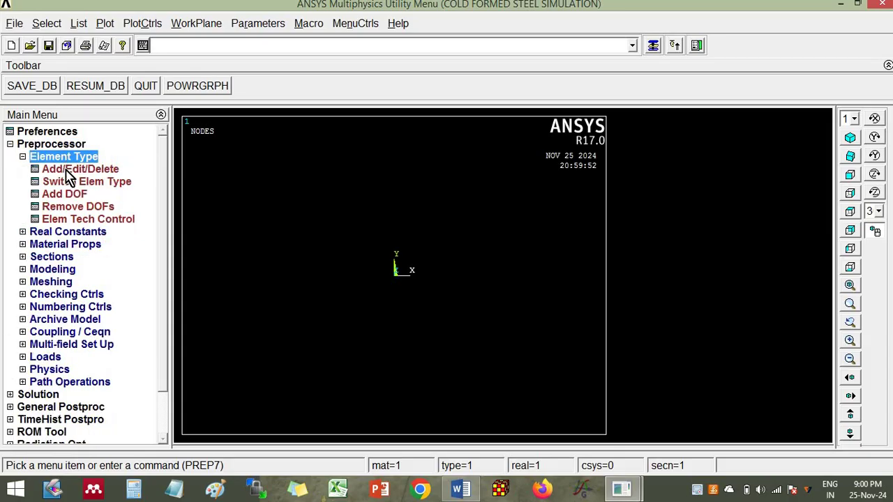
Add a structural Shell 3D 4node 181 element type with reference number 1
{"action": "left_click", "coordinate": [105, 169]}
{"action": "left_click", "coordinate": [96, 334]}
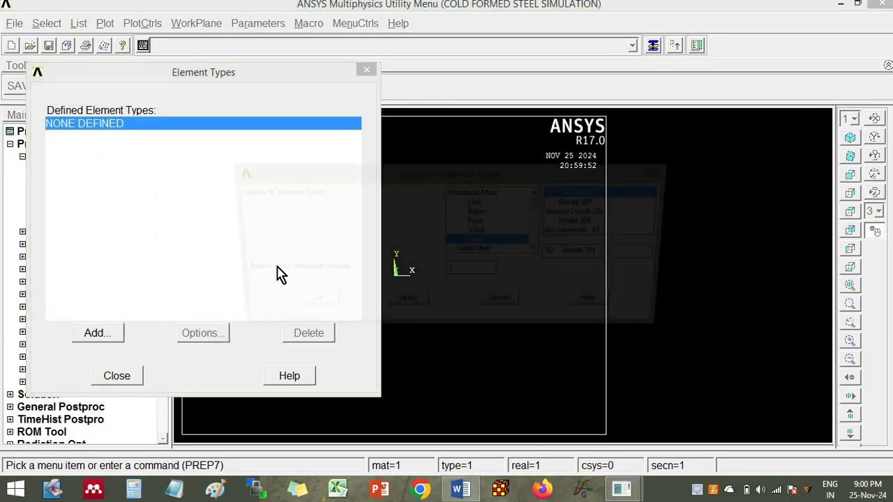
{"action": "left_click", "coordinate": [477, 240]}
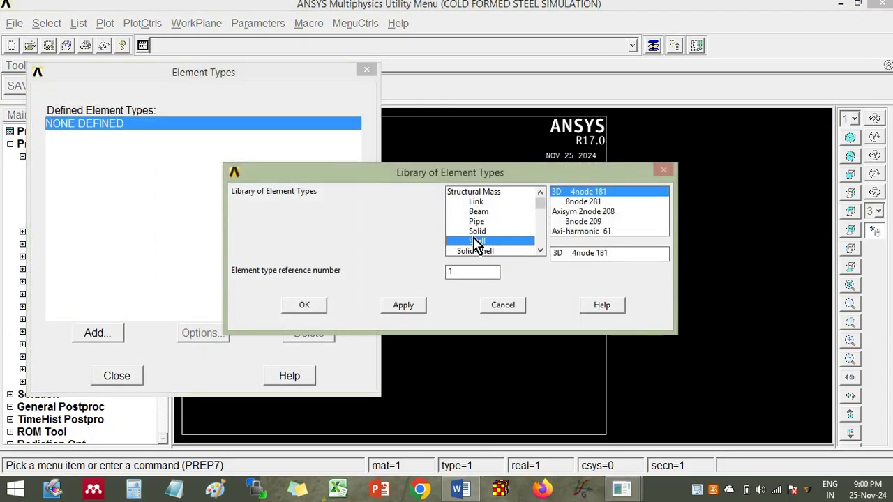
{"action": "left_click", "coordinate": [304, 305]}
{"action": "left_click", "coordinate": [119, 376]}
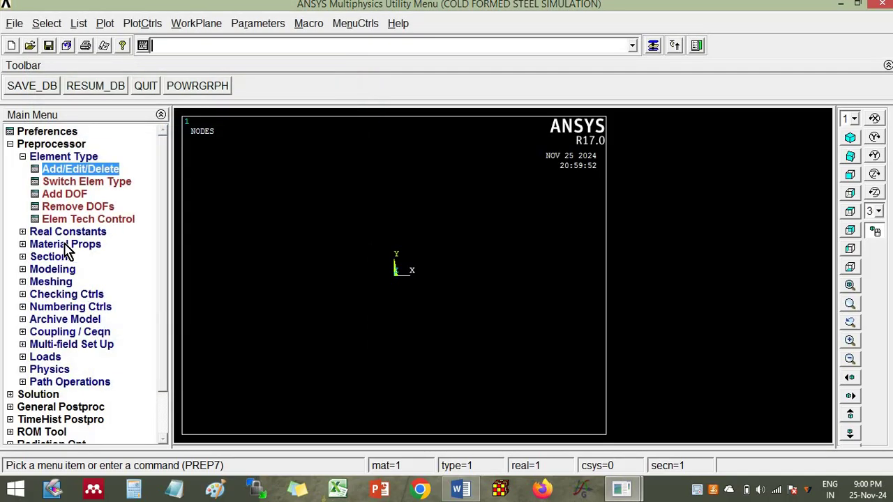
Define linear elastic isotropic properties for material 1 with EX 2e5 and PRXY 0.3
{"action": "left_click", "coordinate": [67, 245]}
{"action": "left_click", "coordinate": [77, 232]}
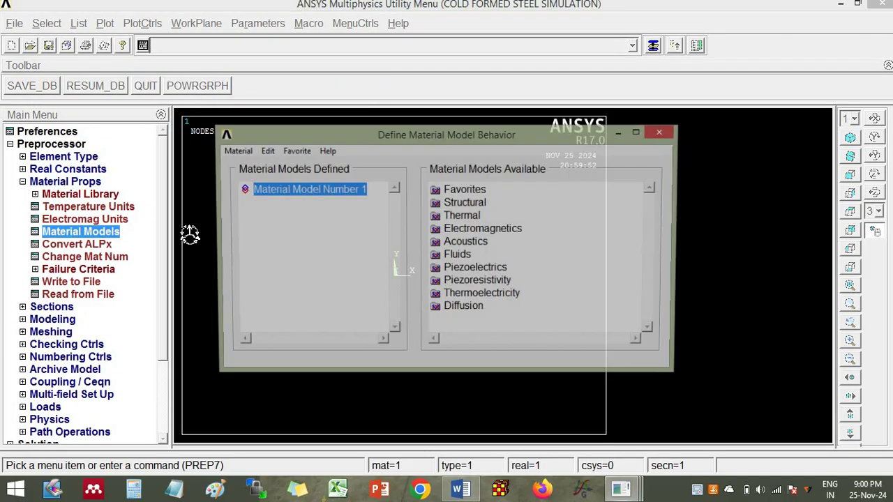
{"action": "double_click", "coordinate": [466, 203]}
{"action": "double_click", "coordinate": [478, 215]}
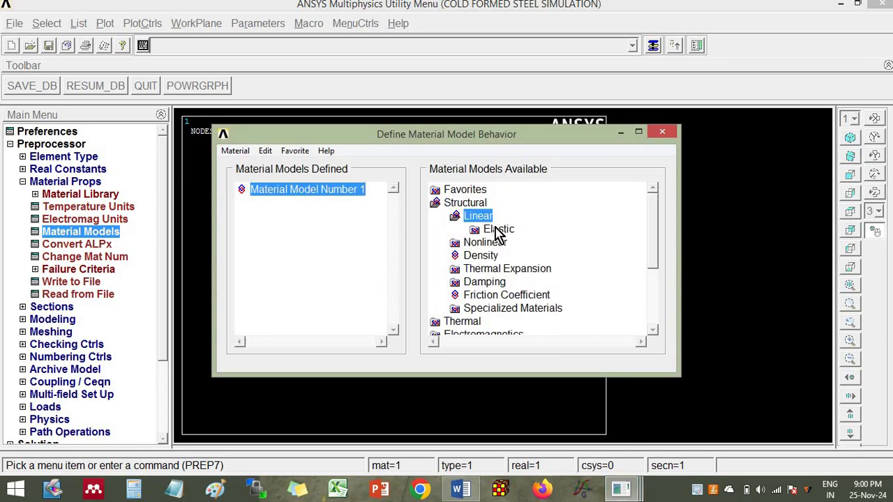
{"action": "double_click", "coordinate": [497, 231]}
{"action": "double_click", "coordinate": [515, 242]}
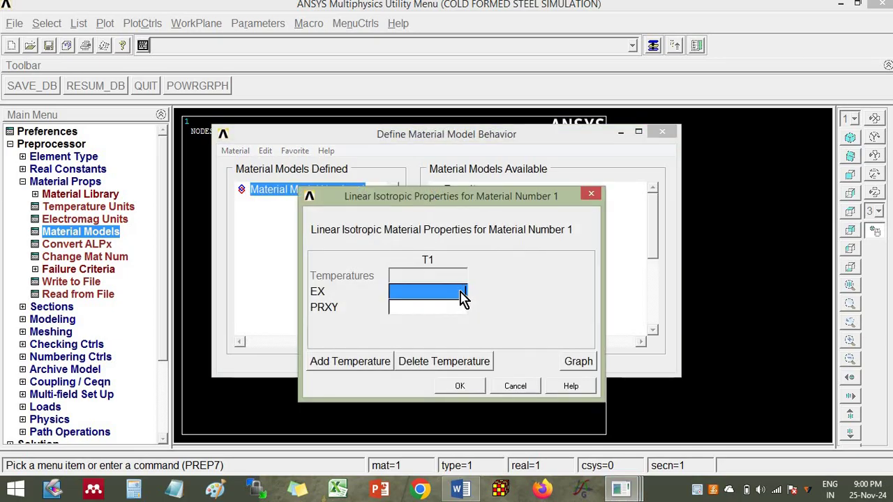
{"action": "type", "text": "2e"}
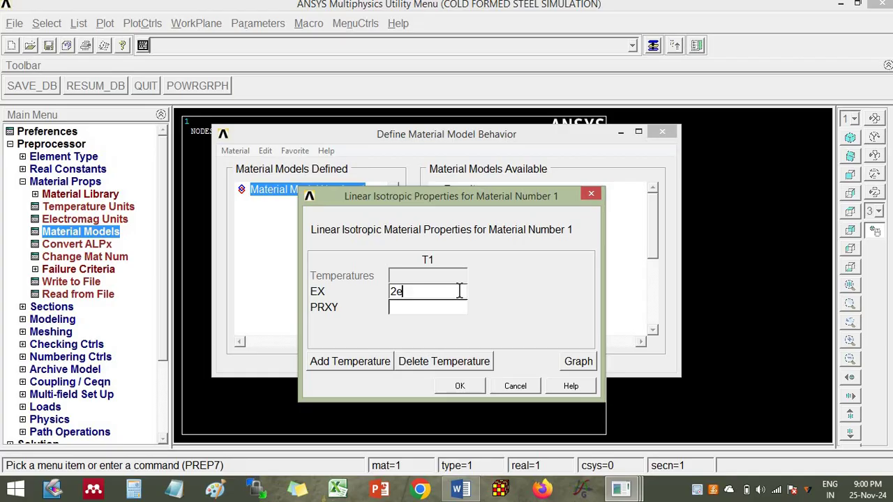
{"action": "type", "text": "5"}
{"action": "key", "text": "Tab"}
{"action": "type", "text": "0"}
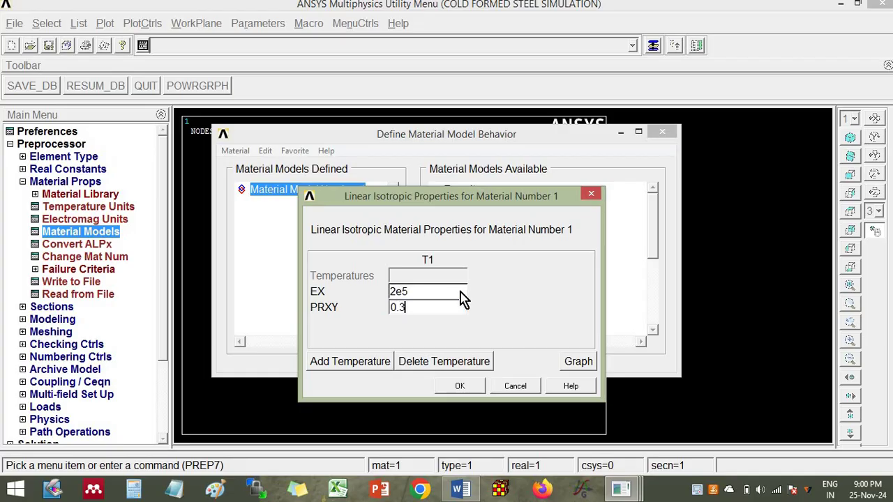
{"action": "left_click", "coordinate": [462, 388]}
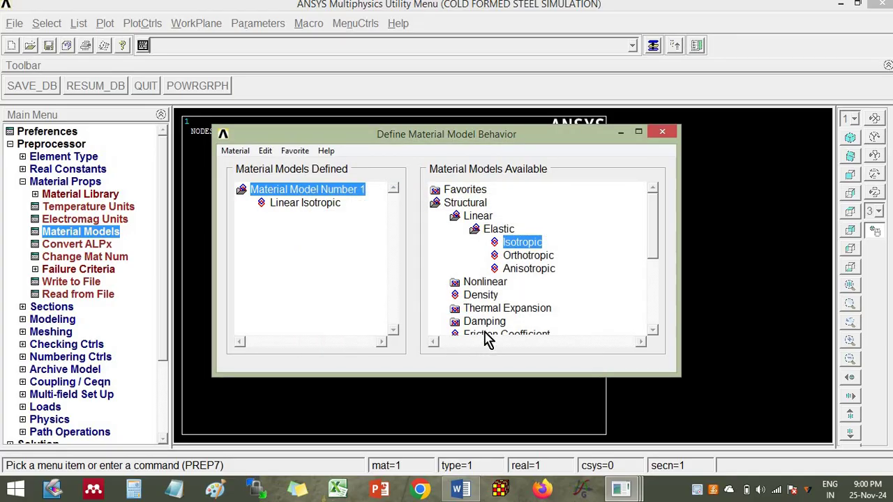
Set the density of material 1 to 7800
{"action": "double_click", "coordinate": [480, 296]}
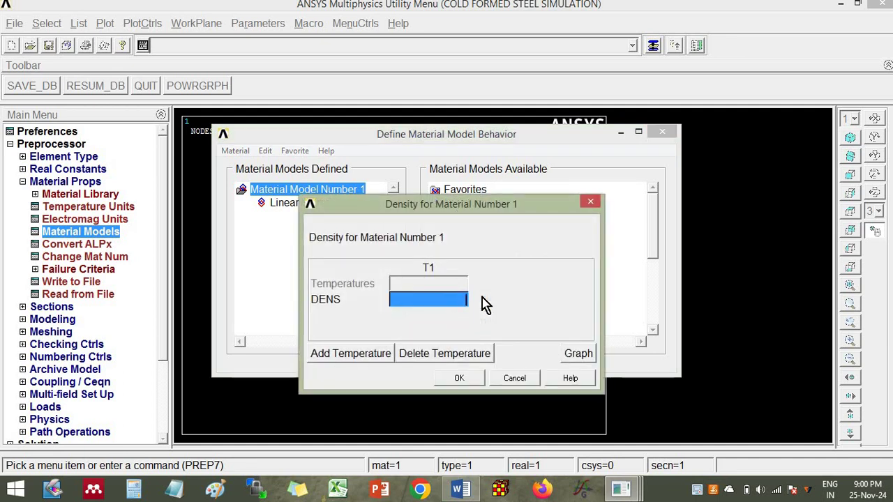
{"action": "type", "text": "7800"}
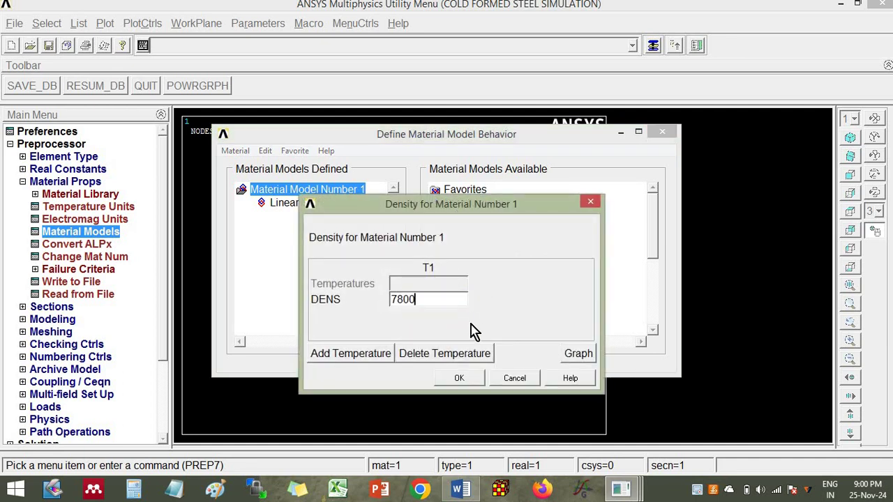
{"action": "left_click", "coordinate": [467, 380]}
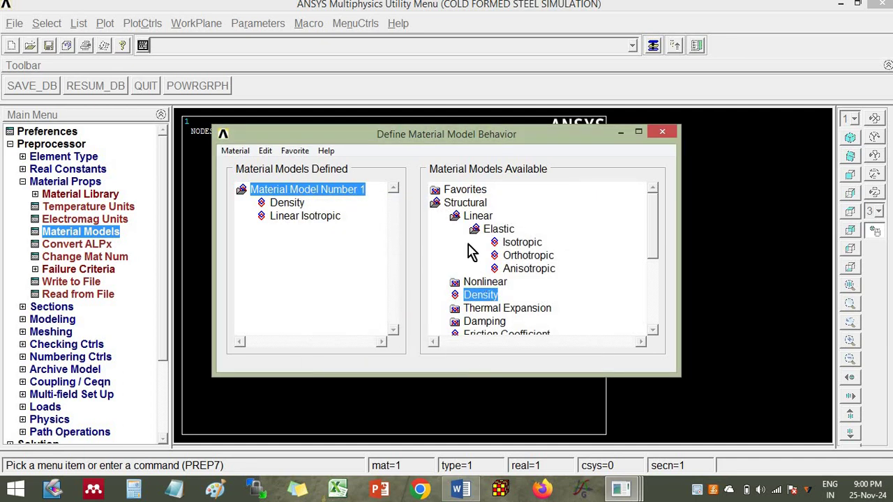
Add rate-independent Mises bilinear isotropic hardening to material 1 with a yield stress, and finish the material definition
{"action": "double_click", "coordinate": [474, 230]}
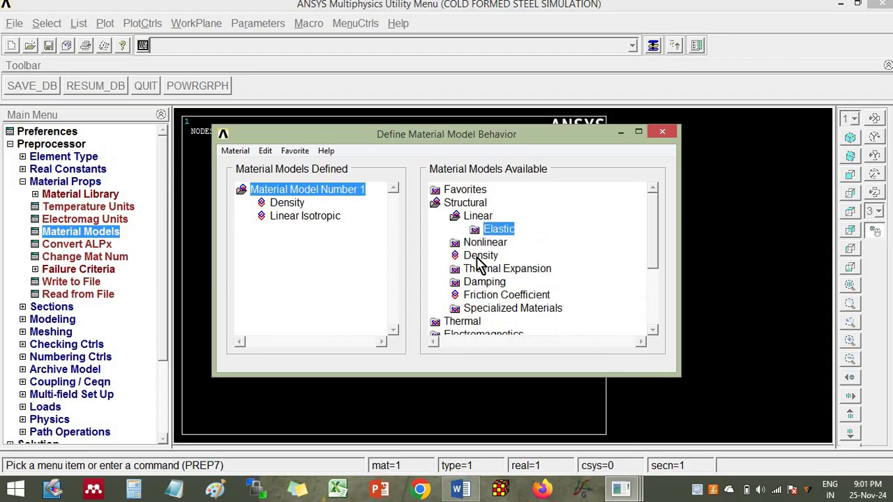
{"action": "double_click", "coordinate": [487, 242]}
{"action": "double_click", "coordinate": [501, 269]}
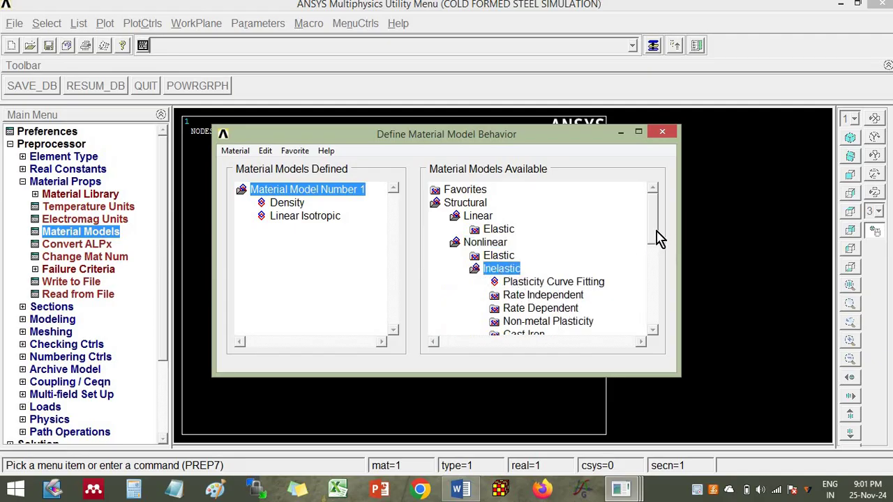
{"action": "left_click_drag", "start_coordinate": [652, 237], "coordinate": [650, 260]}
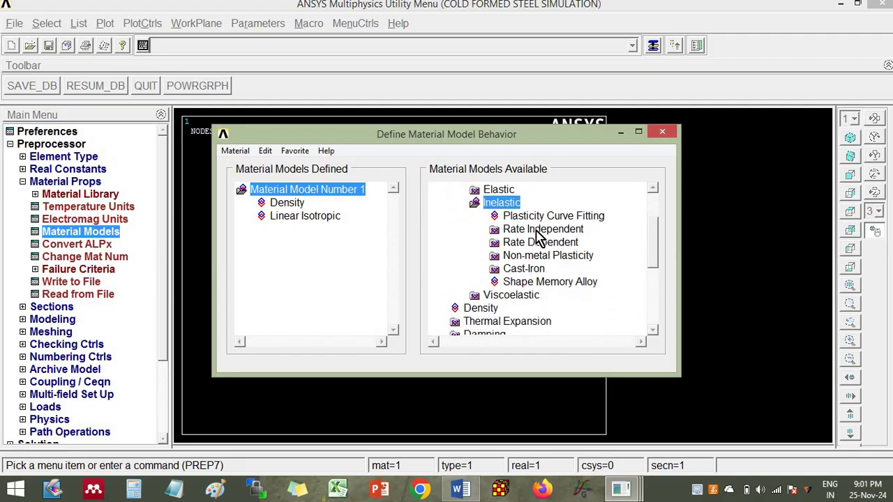
{"action": "double_click", "coordinate": [539, 231]}
{"action": "double_click", "coordinate": [555, 243]}
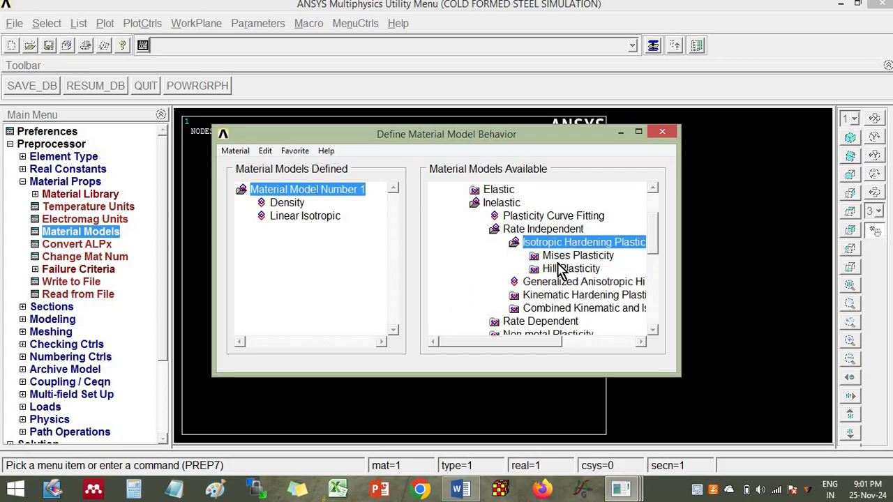
{"action": "double_click", "coordinate": [565, 256]}
{"action": "double_click", "coordinate": [573, 270]}
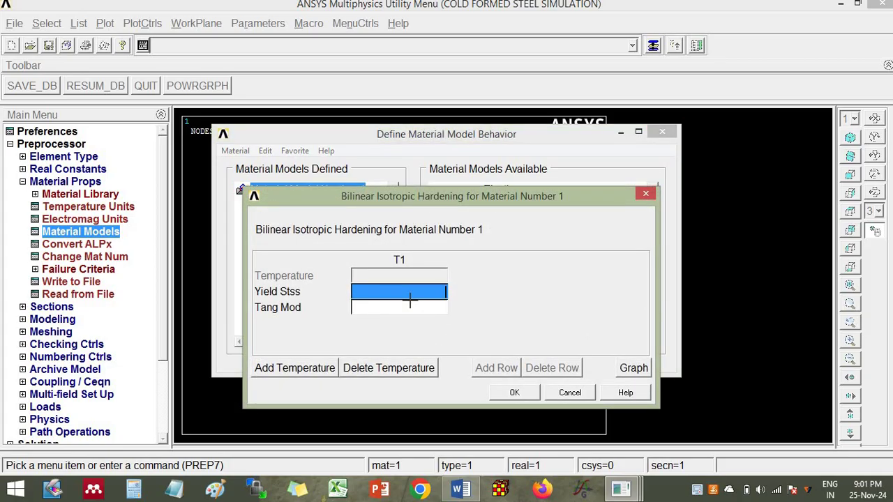
{"action": "type", "text": "26"}
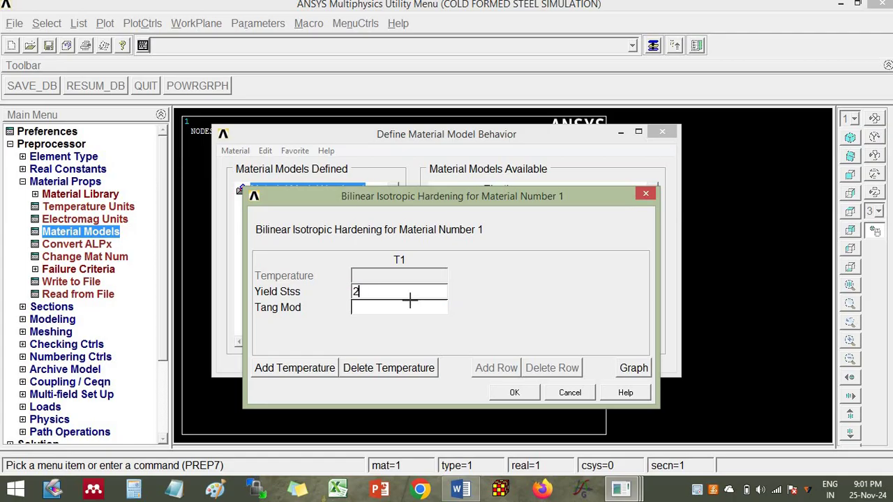
{"action": "left_click", "coordinate": [509, 392]}
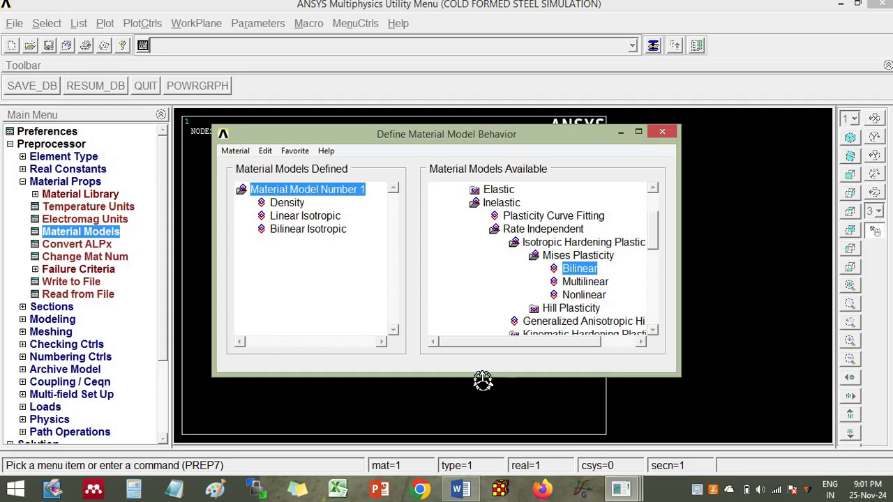
{"action": "left_click", "coordinate": [663, 133]}
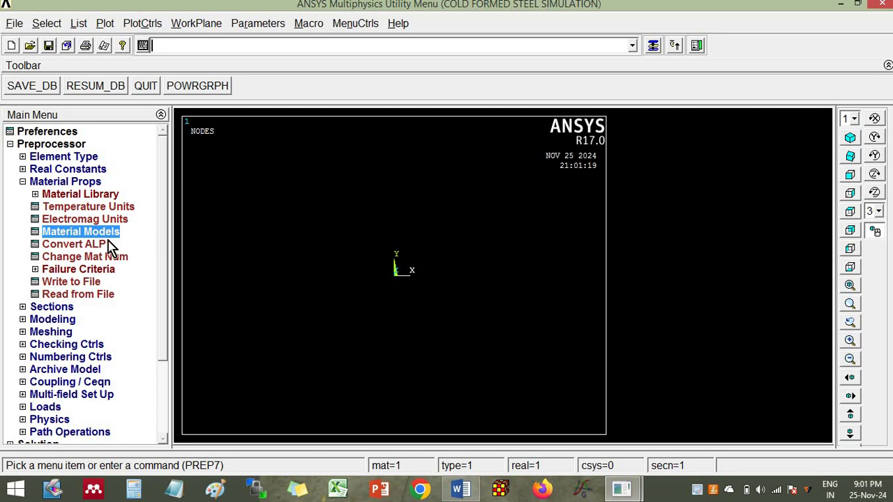
{"action": "left_click", "coordinate": [23, 182]}
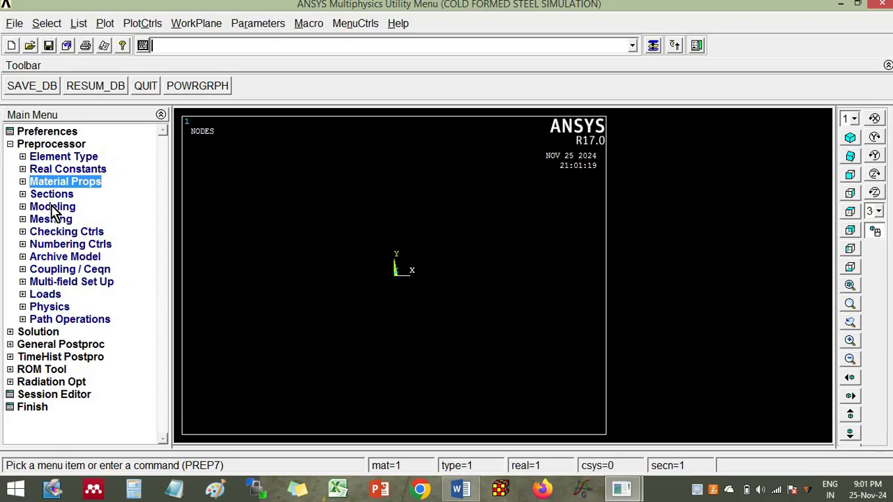
Create a keypoint at the origin (0, 0, 0) in the active coordinate system
{"action": "left_click", "coordinate": [52, 208]}
{"action": "left_click", "coordinate": [59, 219]}
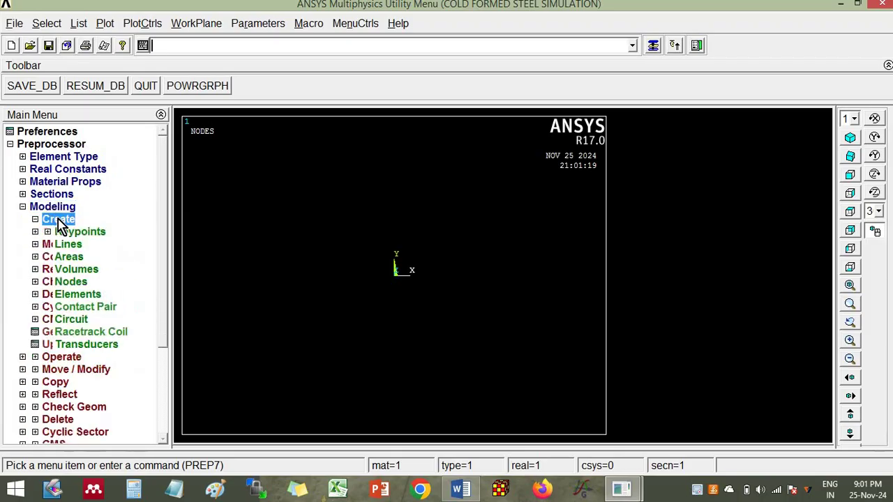
{"action": "left_click", "coordinate": [73, 233]}
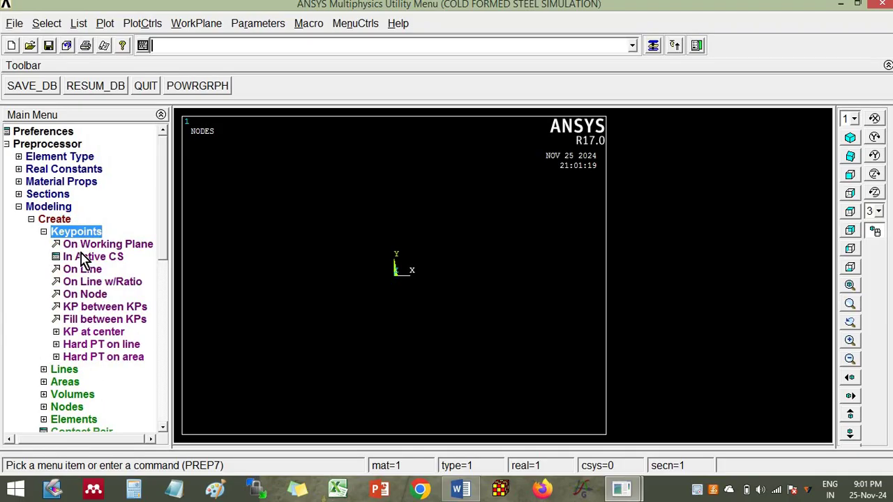
{"action": "left_click", "coordinate": [87, 258]}
{"action": "left_click_drag", "start_coordinate": [562, 249], "coordinate": [420, 238]}
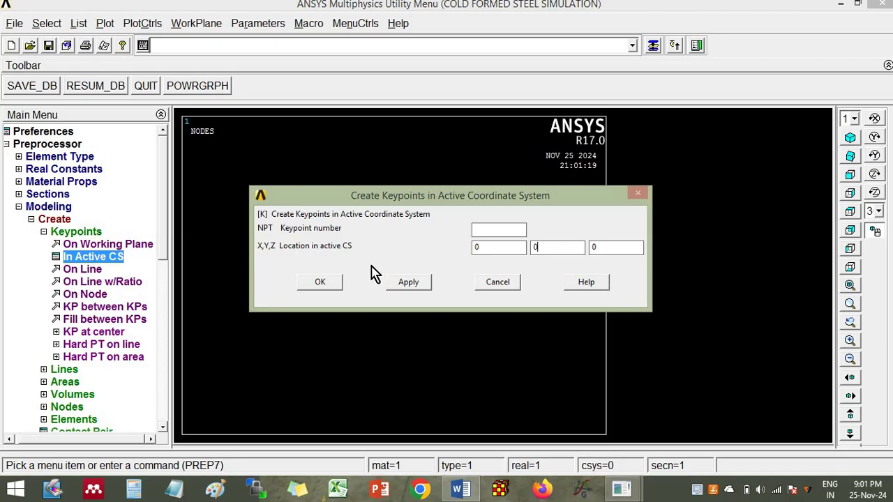
{"action": "left_click", "coordinate": [331, 286]}
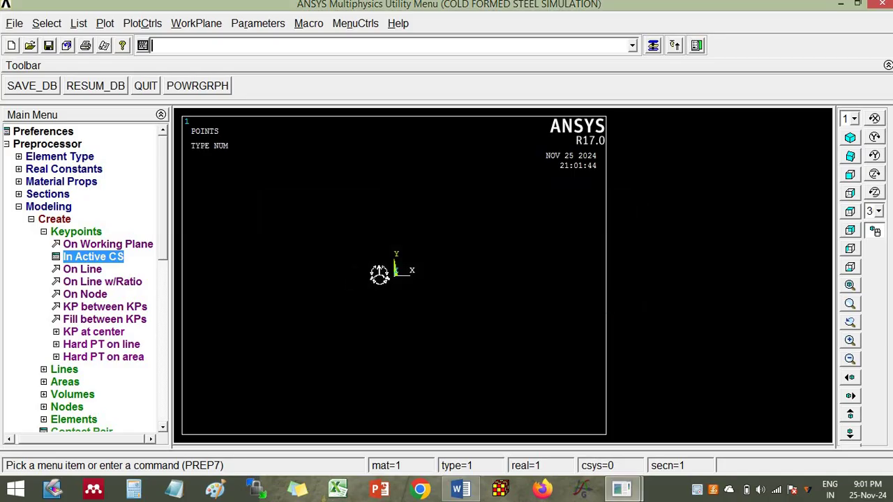
Create three keypoints in the active coordinate system at (25, 0, 0), (25, 25, 0) and (0, 25, 0)
{"action": "left_click", "coordinate": [108, 259]}
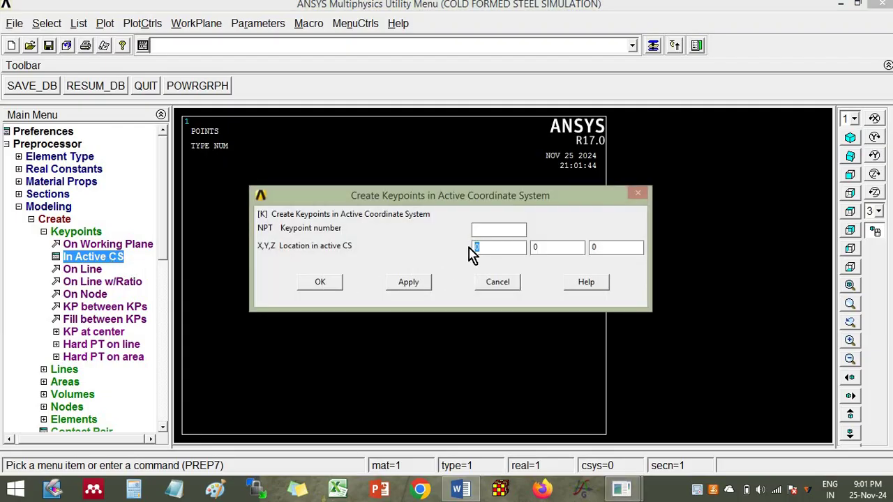
{"action": "type", "text": "25"}
{"action": "left_click", "coordinate": [409, 283]}
{"action": "double_click", "coordinate": [531, 248]}
{"action": "type", "text": "25"}
{"action": "left_click", "coordinate": [426, 289]}
{"action": "left_click", "coordinate": [409, 285]}
Create two keypoints at (0, 175, 0) and (25, 175, 0)
{"action": "left_click_drag", "start_coordinate": [432, 200], "coordinate": [418, 298]}
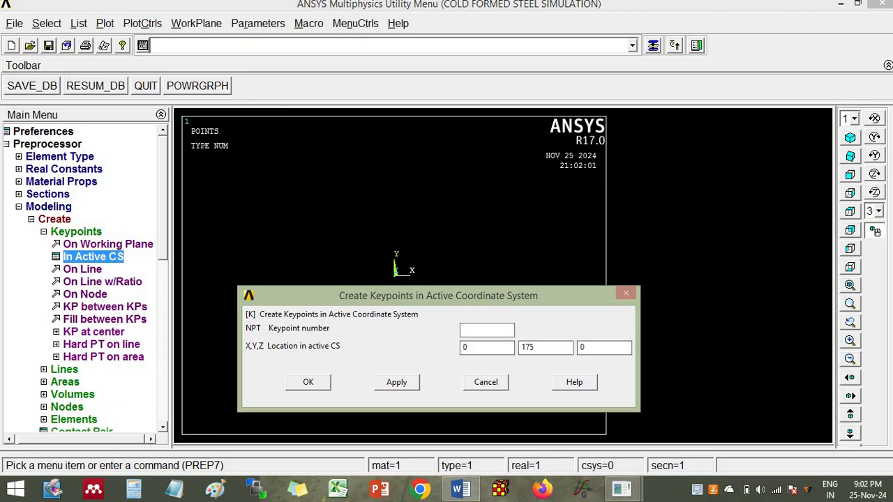
{"action": "left_click", "coordinate": [392, 393]}
{"action": "left_click_drag", "start_coordinate": [501, 347], "coordinate": [450, 351]}
{"action": "left_click", "coordinate": [413, 382]}
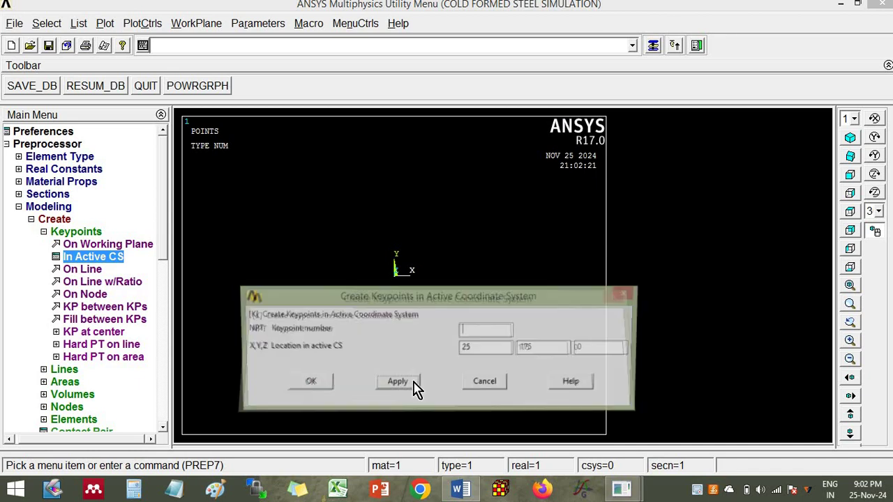
Create the uppermost pair of keypoints at X 0 and X 25, above the two keypoints at Y 175
{"action": "left_click_drag", "start_coordinate": [478, 347], "coordinate": [395, 351]}
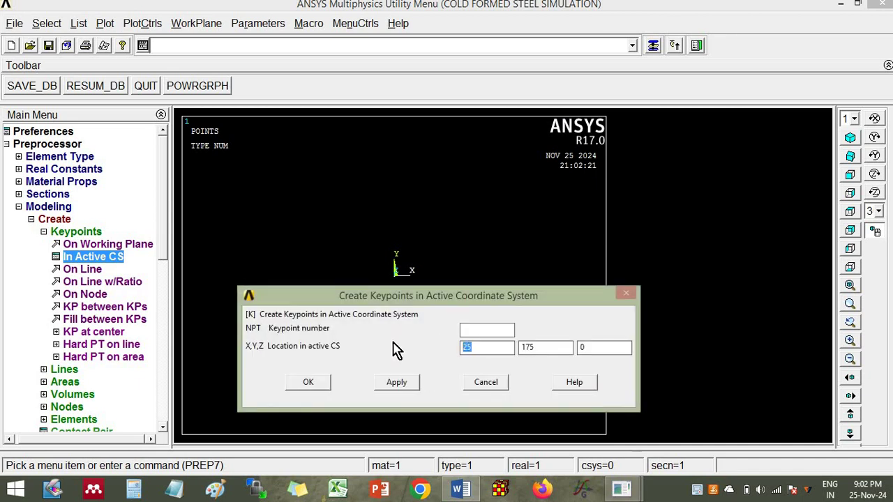
{"action": "left_click_drag", "start_coordinate": [533, 351], "coordinate": [461, 350]}
{"action": "left_click", "coordinate": [413, 383]}
{"action": "left_click_drag", "start_coordinate": [496, 347], "coordinate": [255, 342]}
{"action": "type", "text": "25"}
{"action": "left_click", "coordinate": [308, 385]}
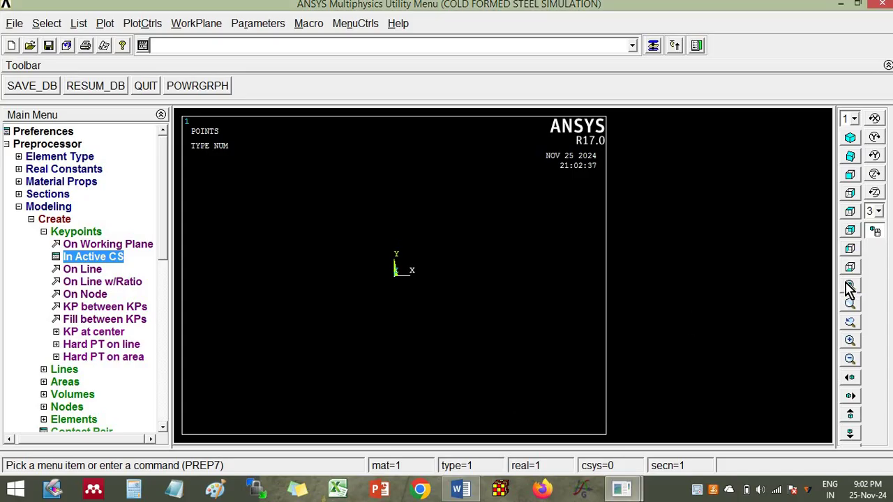
{"action": "left_click", "coordinate": [849, 286]}
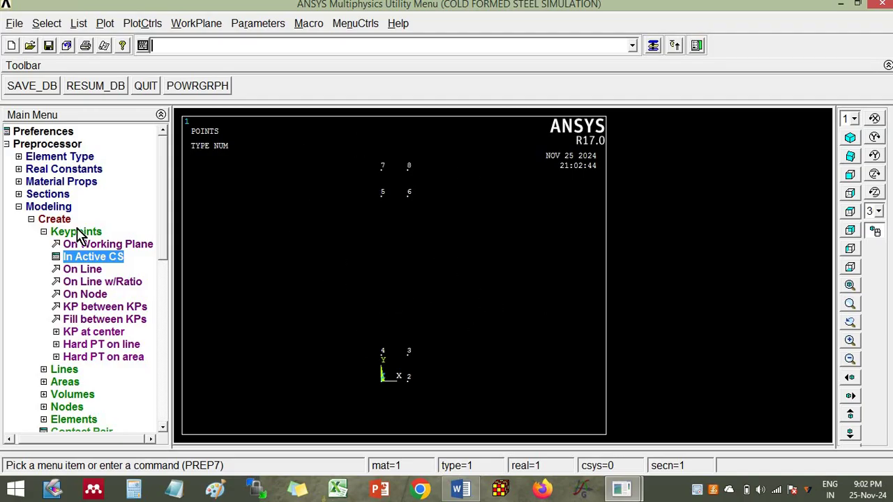
Create an arc from keypoint 5 to keypoint 8 with radius 25, using keypoint 6 for the center-of-curvature side
{"action": "left_click", "coordinate": [43, 232]}
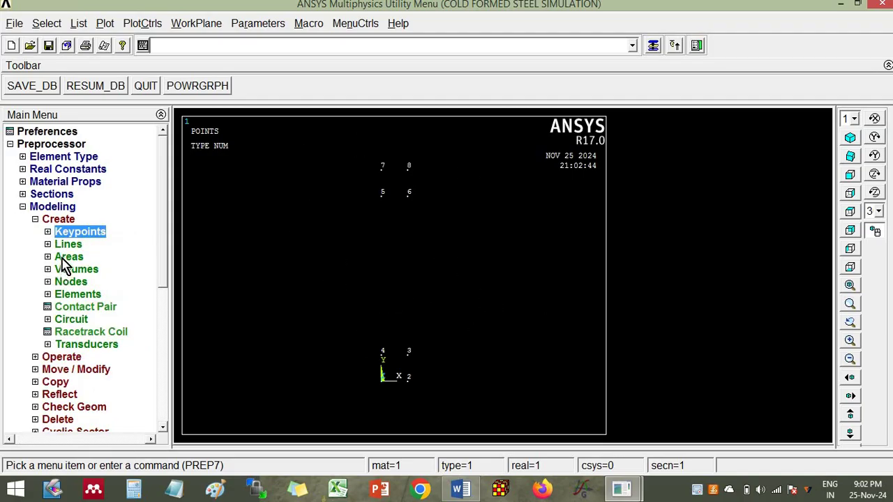
{"action": "left_click", "coordinate": [68, 245]}
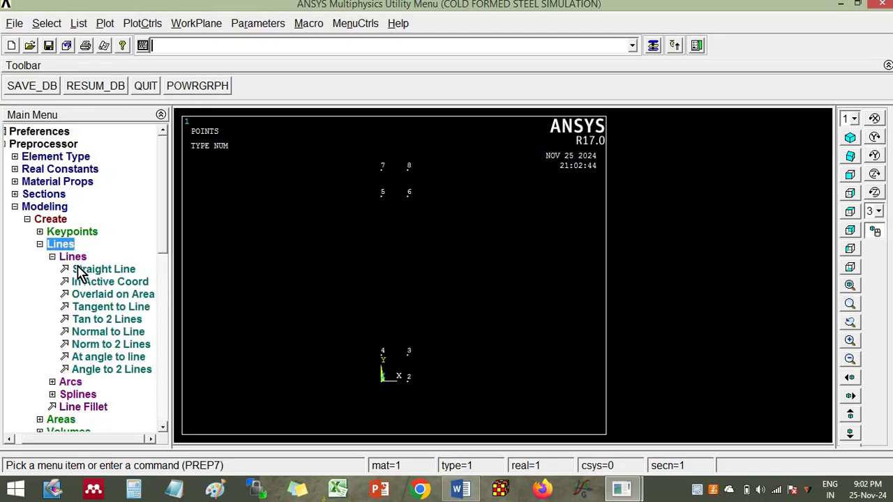
{"action": "left_click", "coordinate": [52, 257]}
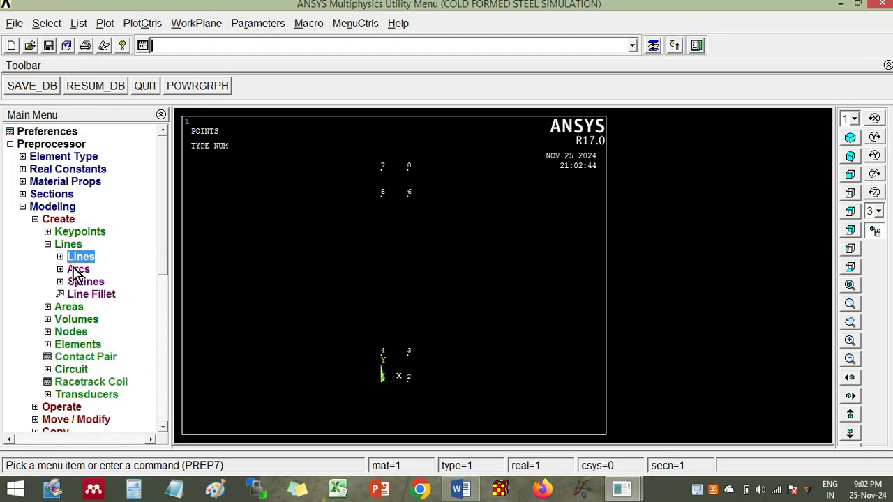
{"action": "left_click", "coordinate": [76, 271]}
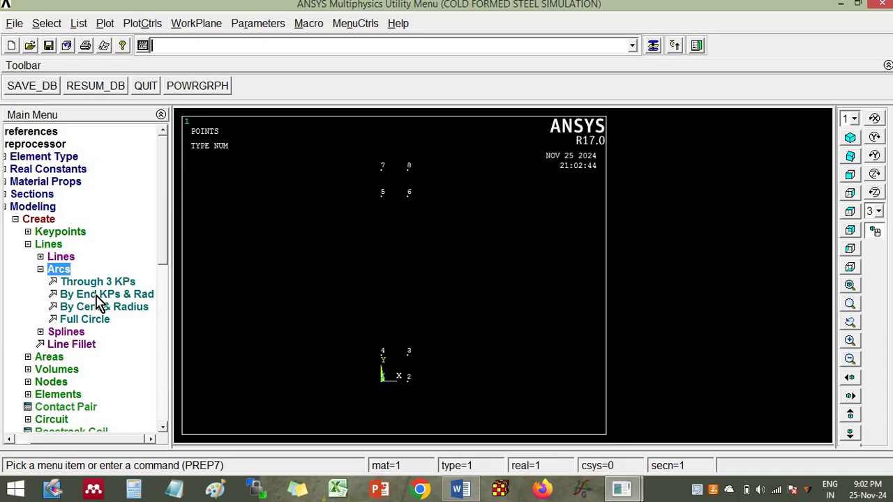
{"action": "left_click", "coordinate": [97, 296]}
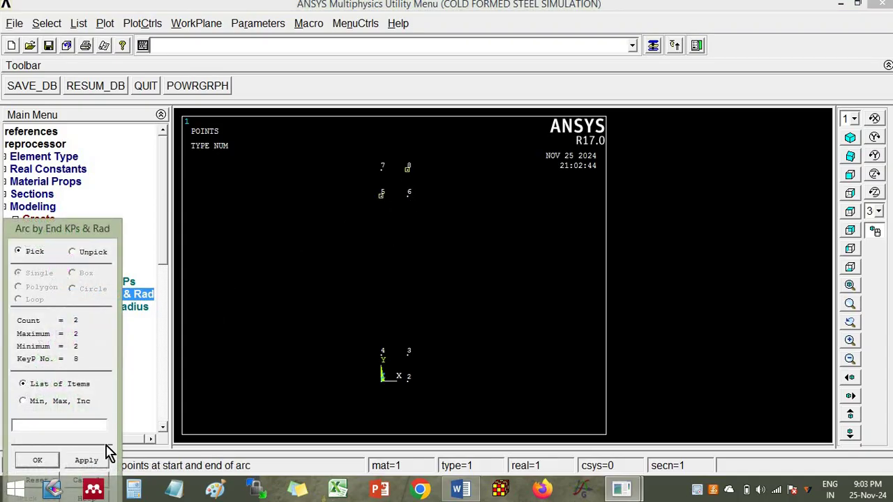
{"action": "left_click", "coordinate": [85, 460]}
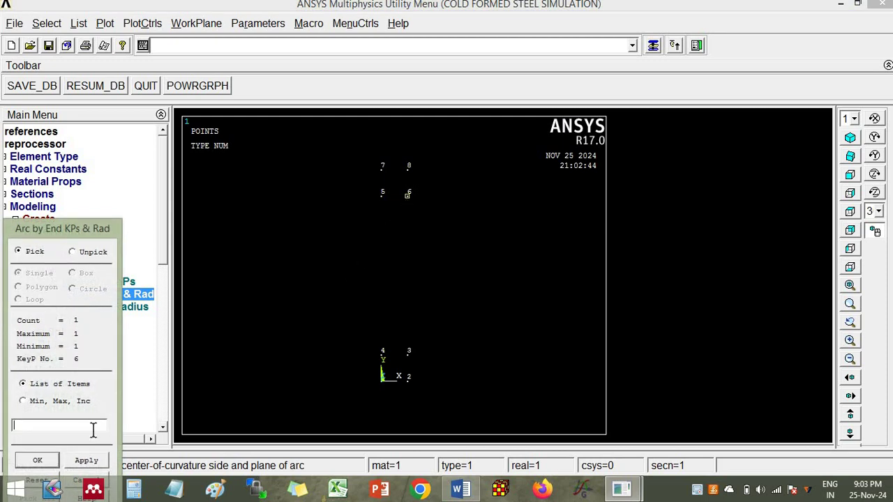
{"action": "left_click", "coordinate": [38, 461]}
{"action": "left_click_drag", "start_coordinate": [441, 188], "coordinate": [367, 248]}
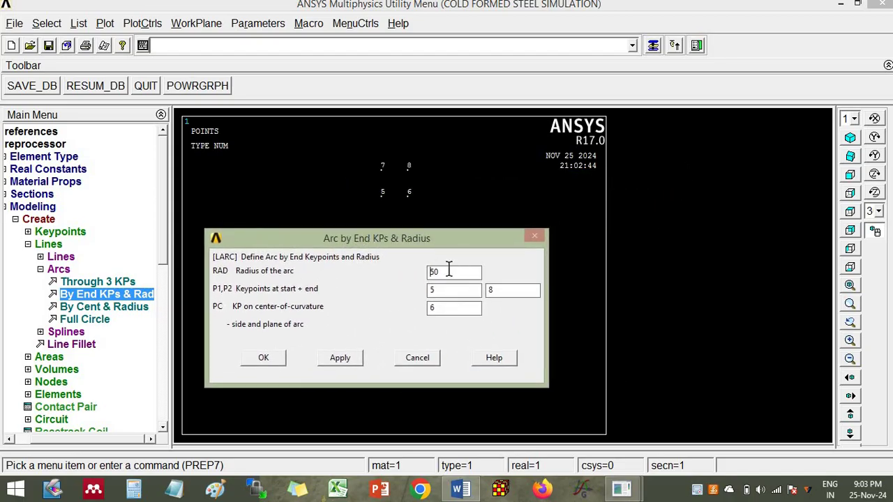
{"action": "left_click_drag", "start_coordinate": [450, 269], "coordinate": [358, 273]}
{"action": "type", "text": "25"}
{"action": "left_click", "coordinate": [262, 357]}
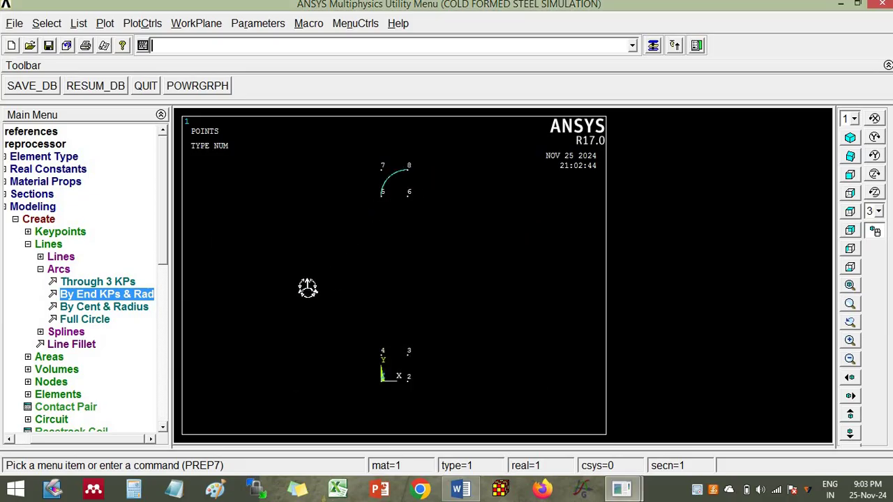
Create an arc from keypoint 2 to keypoint 4 with radius 25, using keypoint 3 for the center-of-curvature side
{"action": "left_click", "coordinate": [119, 302]}
{"action": "left_click", "coordinate": [408, 381]}
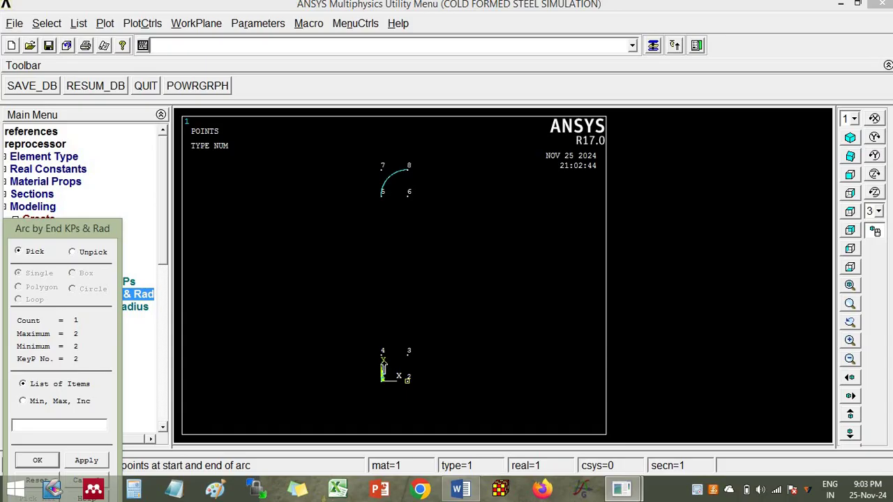
{"action": "left_click", "coordinate": [383, 365]}
{"action": "left_click", "coordinate": [37, 460]}
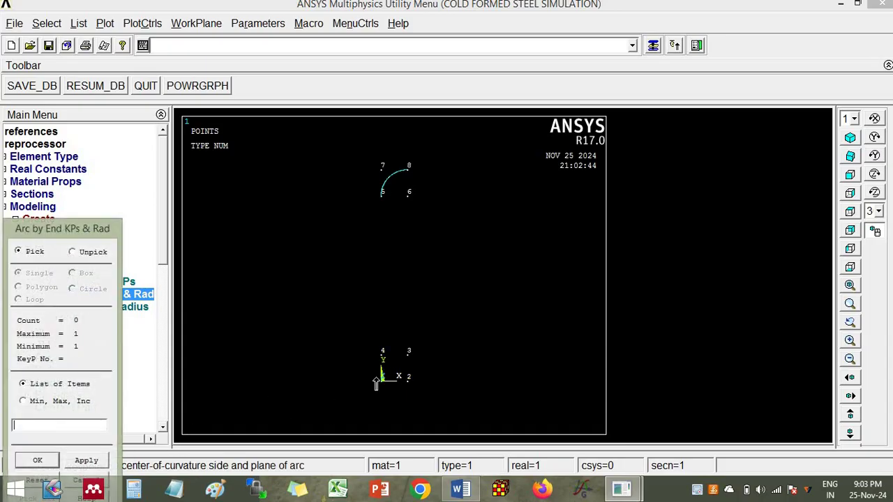
{"action": "left_click", "coordinate": [39, 462]}
{"action": "left_click", "coordinate": [37, 461]}
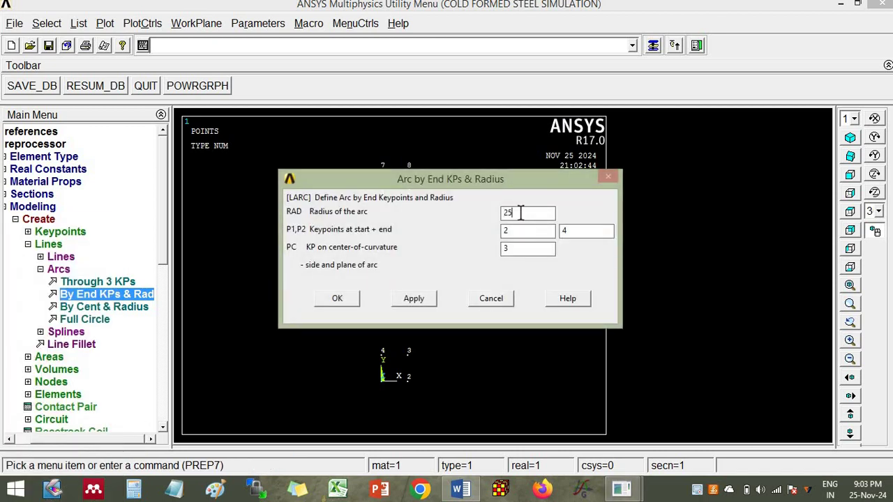
{"action": "double_click", "coordinate": [509, 213]}
{"action": "left_click_drag", "start_coordinate": [400, 182], "coordinate": [293, 52]}
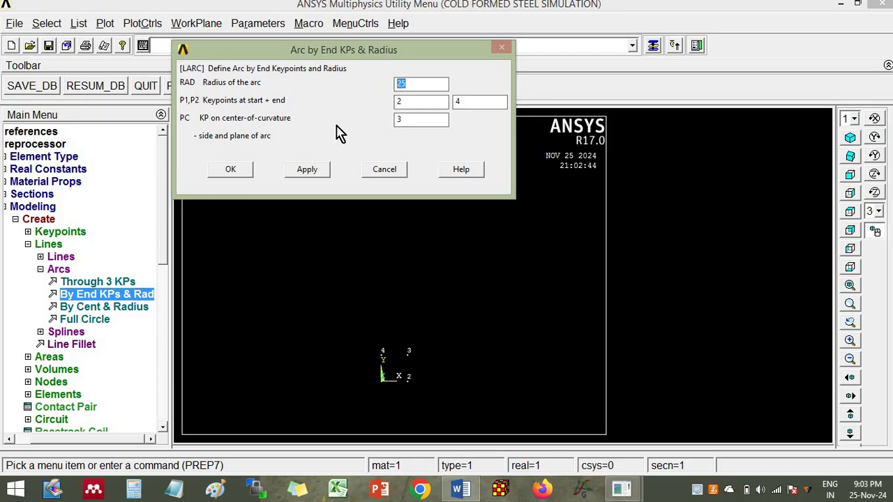
{"action": "left_click", "coordinate": [231, 169]}
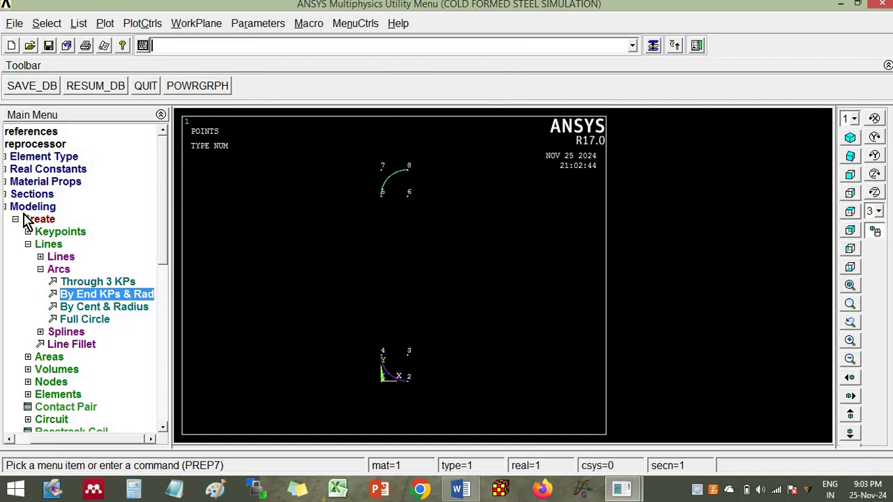
Create a straight line between keypoints 5 and 4 to join the two arcs
{"action": "left_click", "coordinate": [60, 257]}
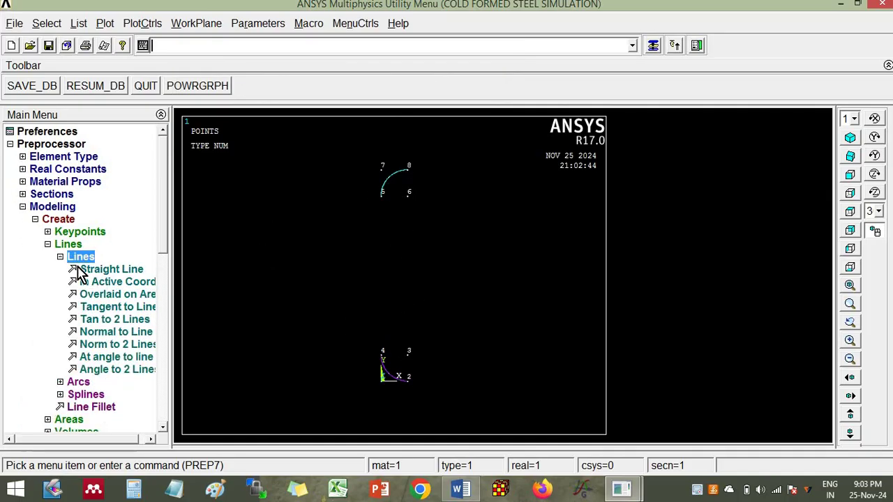
{"action": "left_click", "coordinate": [89, 270]}
{"action": "left_click", "coordinate": [382, 351]}
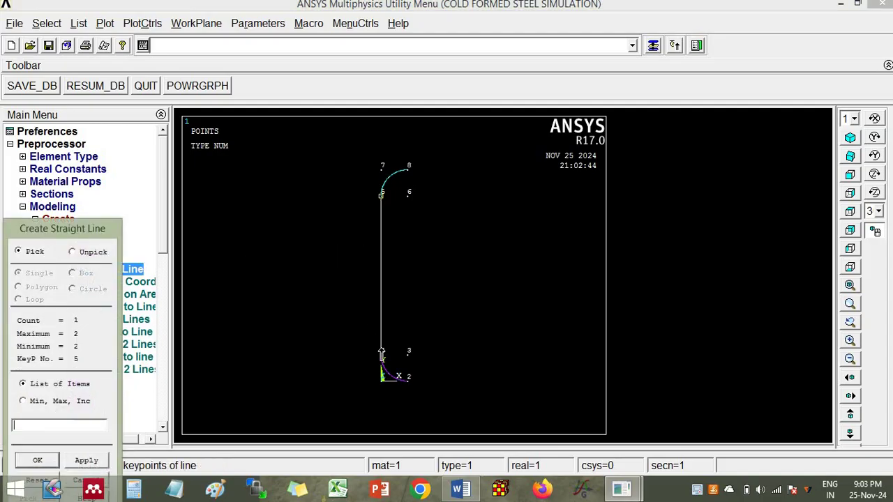
{"action": "left_click", "coordinate": [49, 460]}
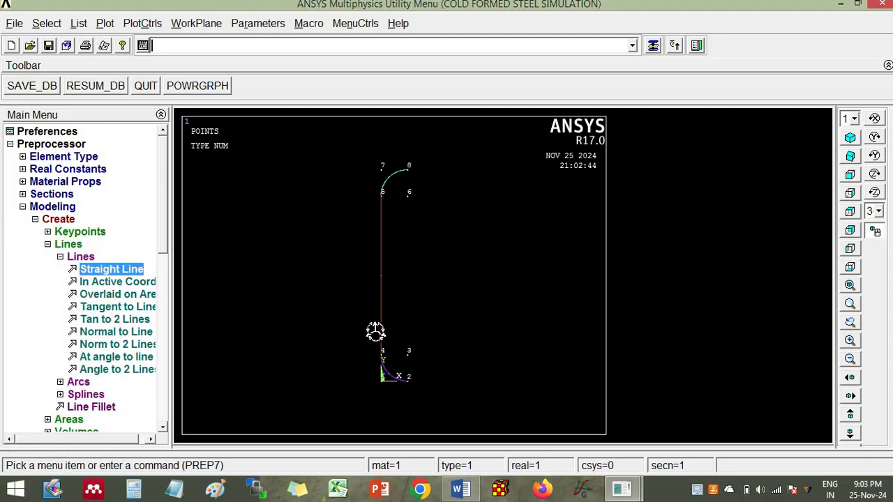
Plot the model's lines and inspect the profile, returning to the front view
{"action": "left_click", "coordinate": [105, 24]}
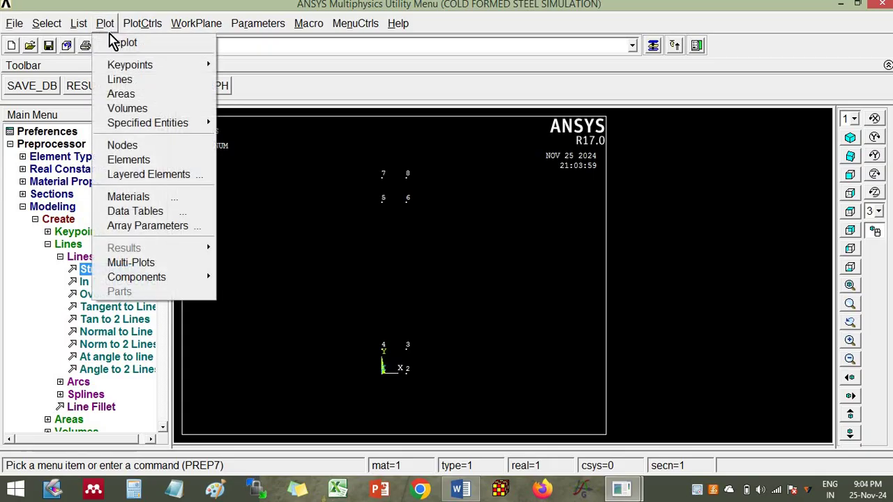
{"action": "left_click", "coordinate": [124, 78]}
{"action": "right_click_drag", "start_coordinate": [425, 248], "coordinate": [499, 260], "text": "ctrl"}
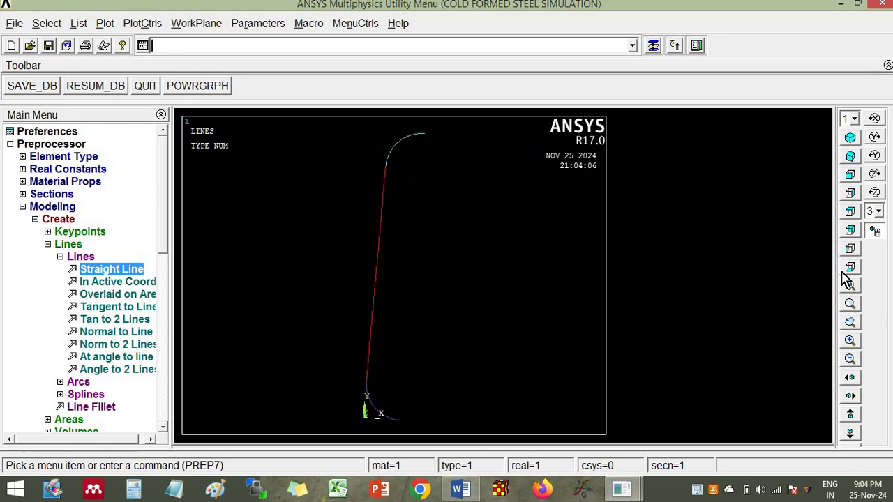
{"action": "left_click", "coordinate": [851, 176]}
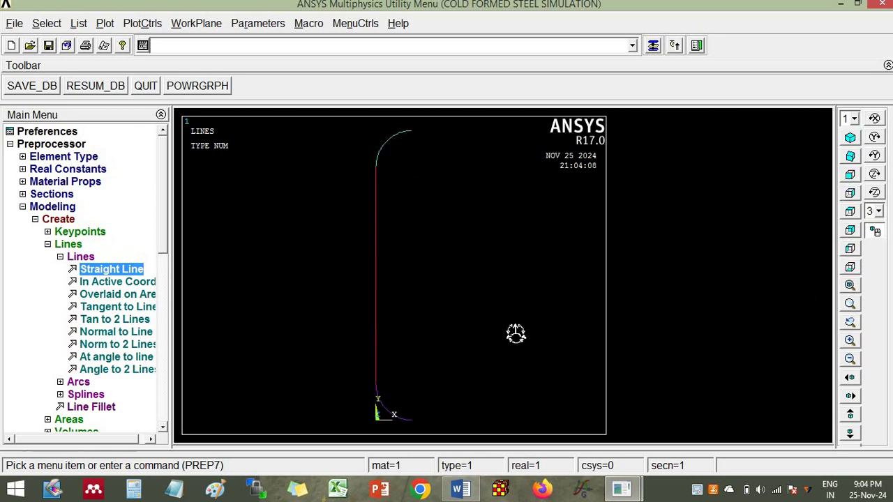
{"action": "scroll", "coordinate": [493, 312], "scroll_direction": "down", "scroll_amount": 8}
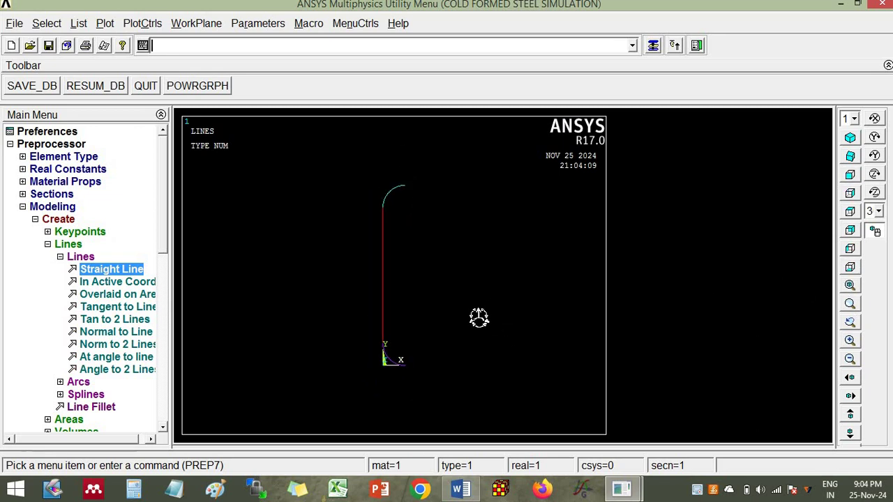
Copy the free end keypoints of both arcs with 2 copies, an X-offset of 100 and no Z-offset
{"action": "left_click", "coordinate": [60, 258]}
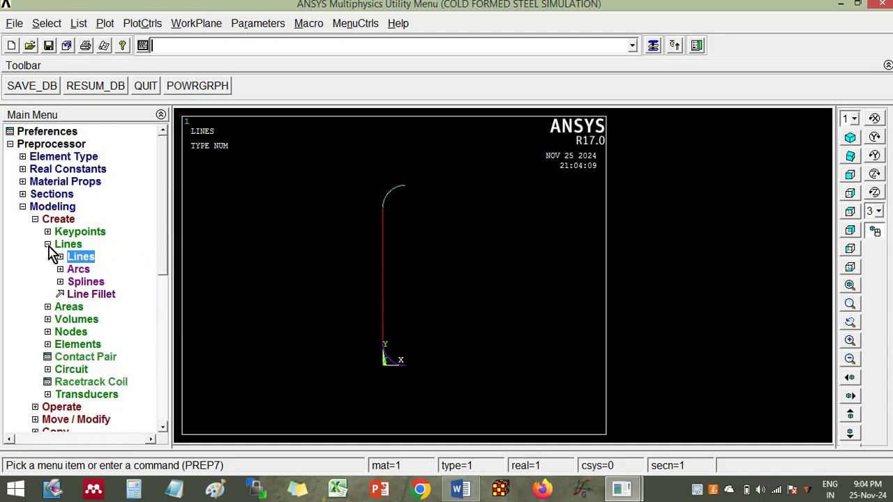
{"action": "left_click", "coordinate": [47, 245]}
{"action": "left_click", "coordinate": [35, 221]}
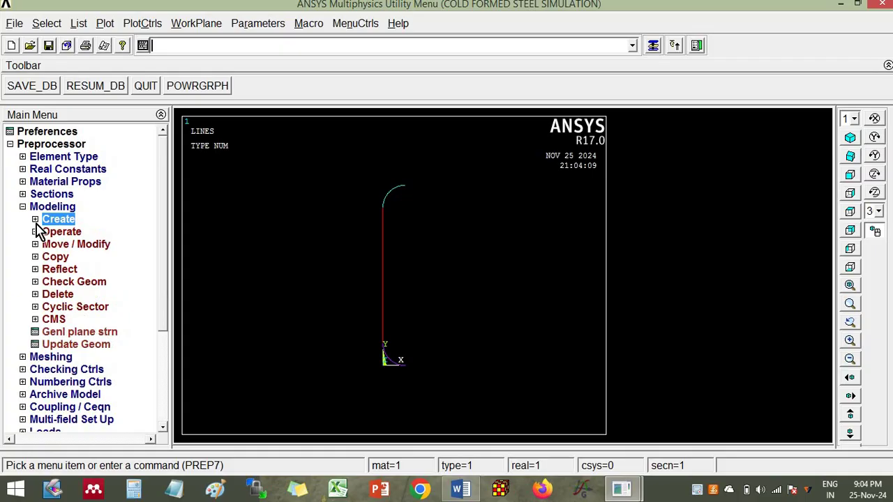
{"action": "left_click", "coordinate": [52, 257]}
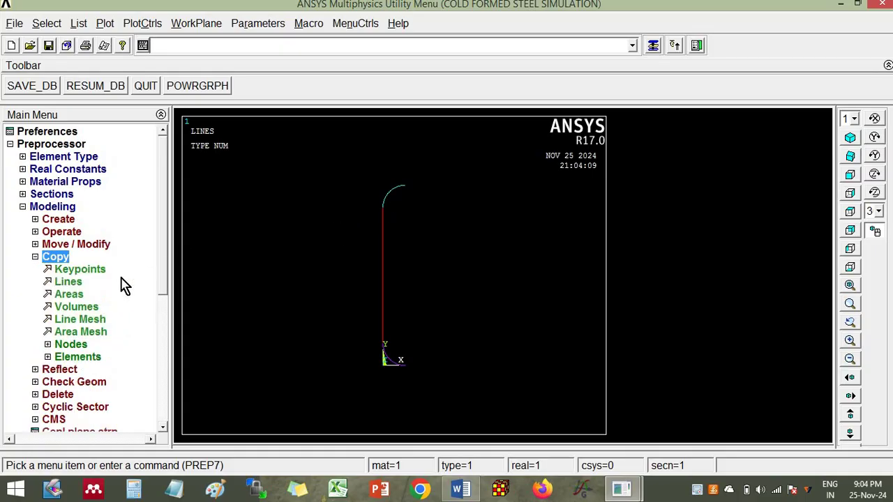
{"action": "left_click", "coordinate": [79, 269]}
{"action": "left_click", "coordinate": [404, 186]}
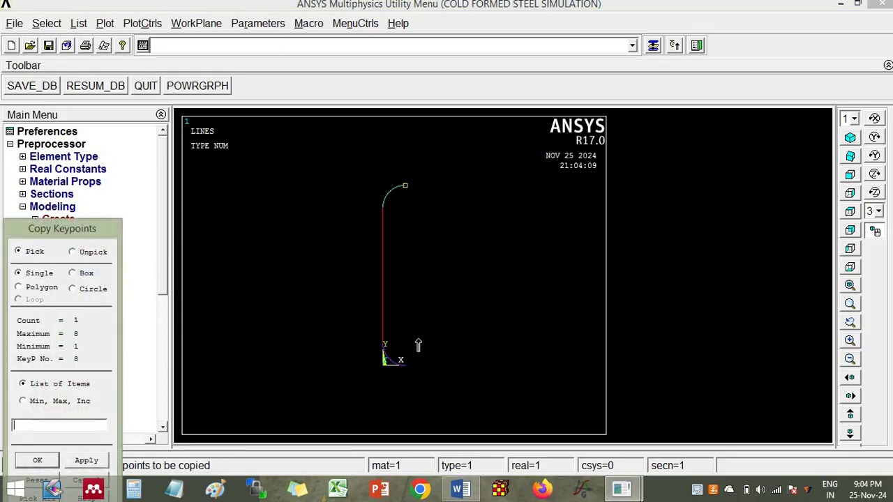
{"action": "left_click", "coordinate": [86, 462]}
{"action": "left_click_drag", "start_coordinate": [529, 252], "coordinate": [373, 241]}
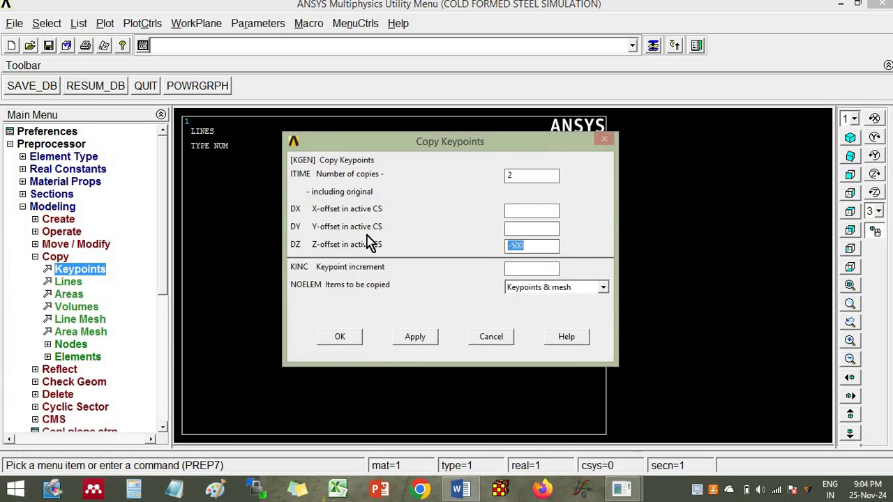
{"action": "key", "text": "BackSpace"}
{"action": "left_click_drag", "start_coordinate": [434, 146], "coordinate": [609, 134]}
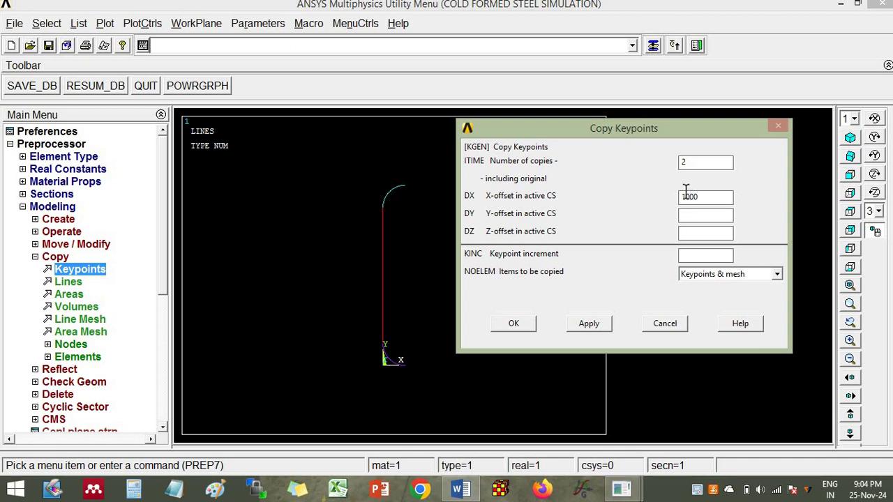
{"action": "left_click", "coordinate": [522, 325]}
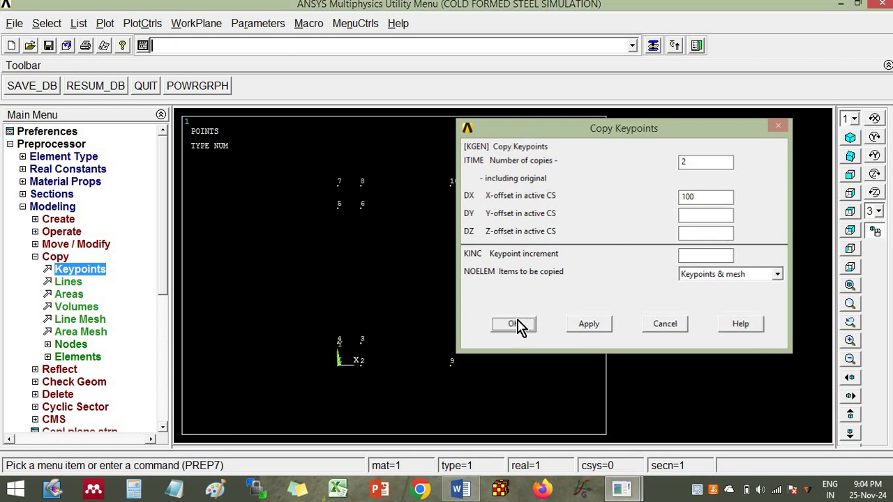
Create straight flange lines from keypoint 8 to 10 and from keypoint 2 to 9
{"action": "left_click", "coordinate": [57, 220]}
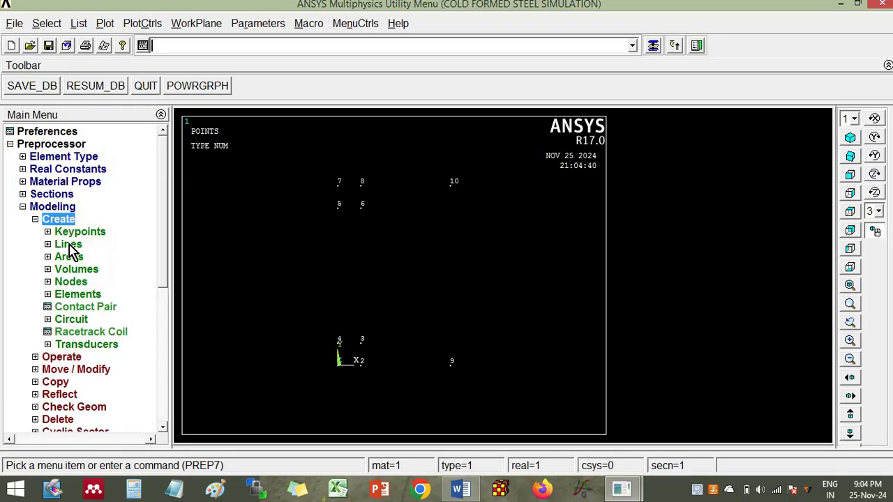
{"action": "left_click", "coordinate": [69, 246]}
{"action": "left_click", "coordinate": [81, 257]}
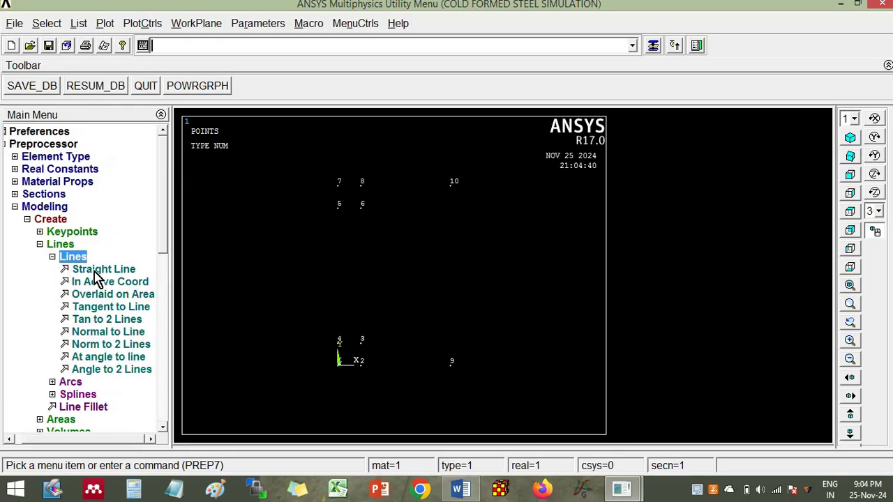
{"action": "left_click", "coordinate": [99, 270]}
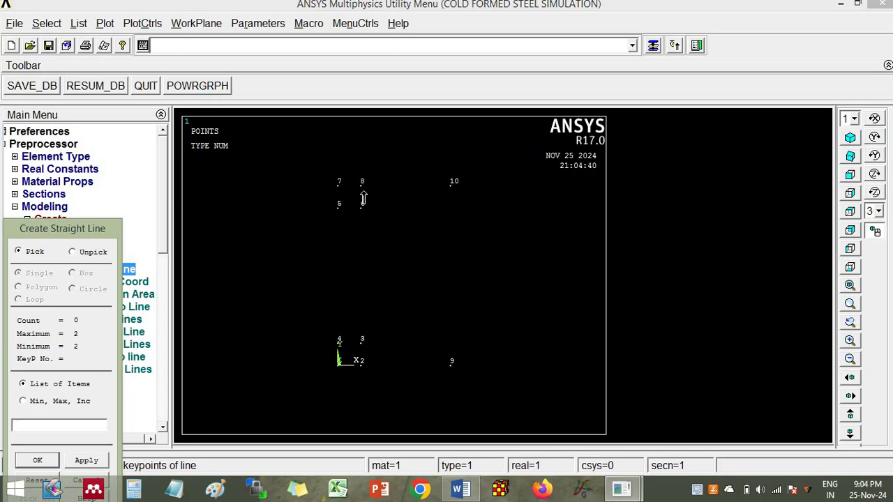
{"action": "left_click", "coordinate": [433, 191]}
{"action": "left_click", "coordinate": [371, 376]}
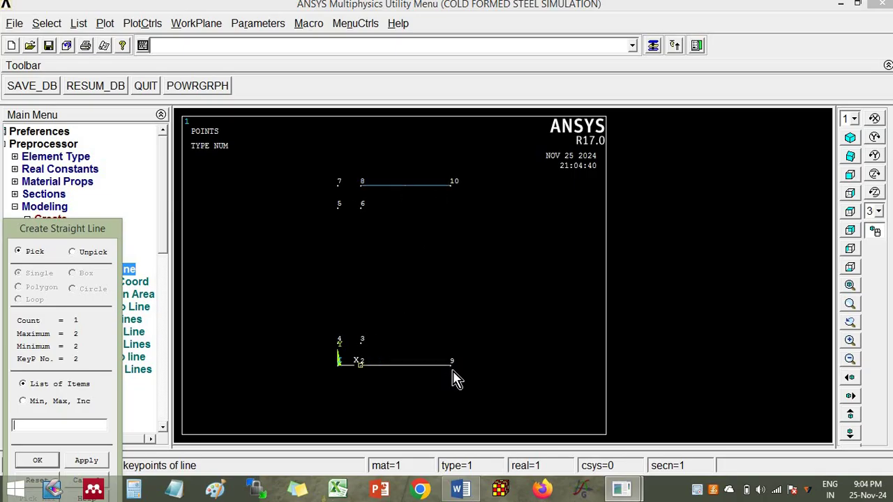
{"action": "left_click", "coordinate": [454, 377]}
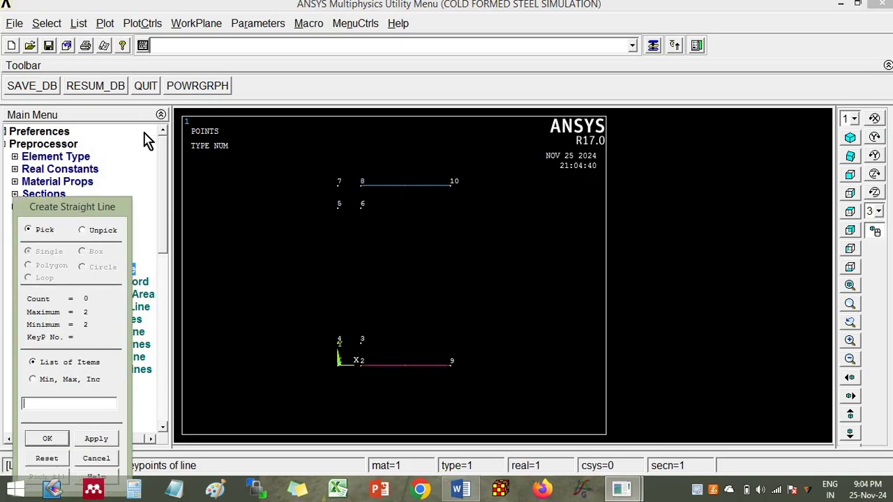
{"action": "left_click", "coordinate": [144, 354]}
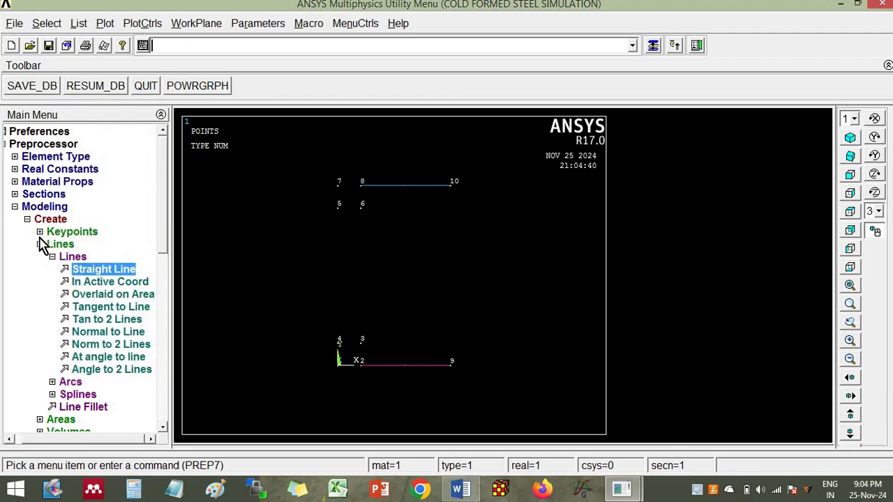
Delete the unused keypoints 7, 1, 6 and 3, which are not endpoints of any profile line
{"action": "left_click", "coordinate": [40, 244]}
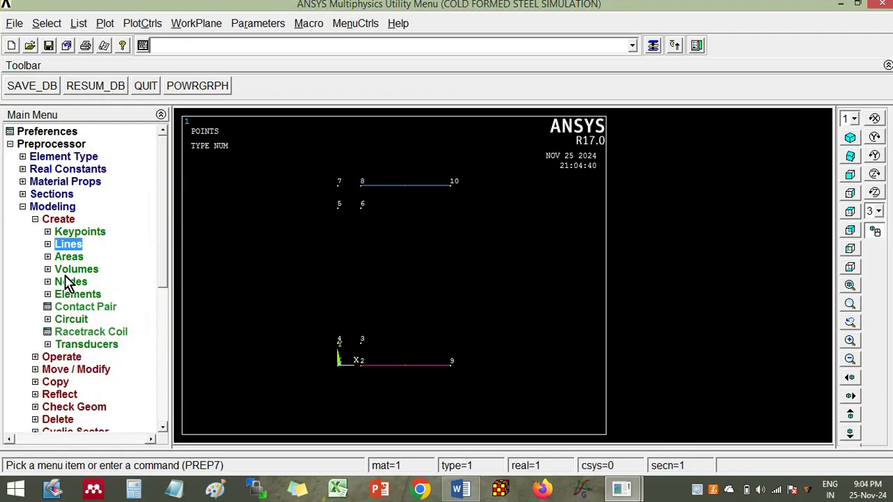
{"action": "left_click", "coordinate": [35, 219]}
{"action": "left_click", "coordinate": [56, 294]}
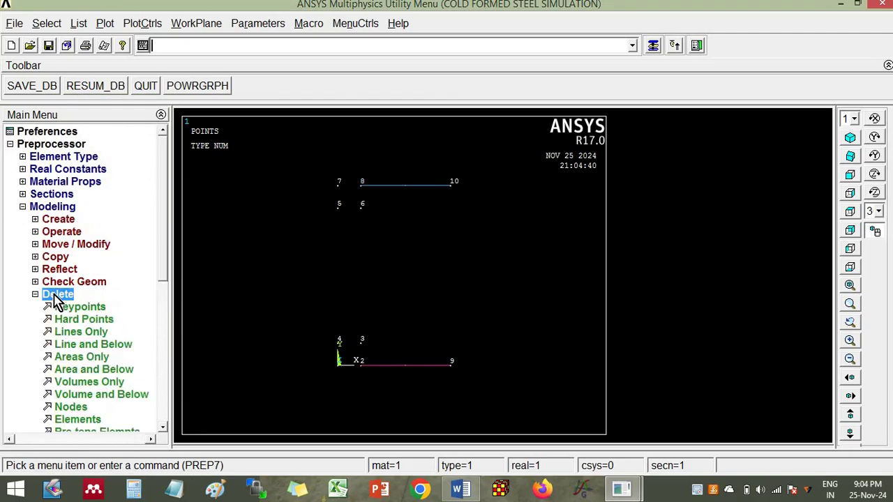
{"action": "left_click", "coordinate": [78, 307]}
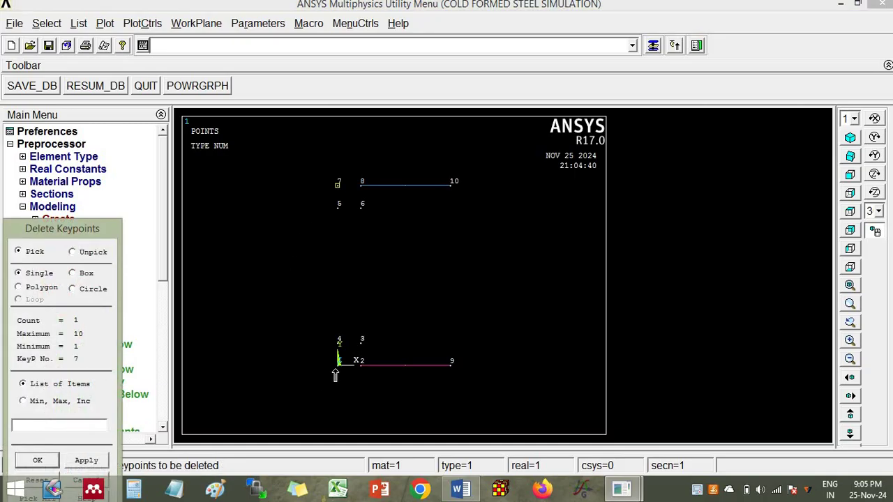
{"action": "left_click", "coordinate": [53, 461]}
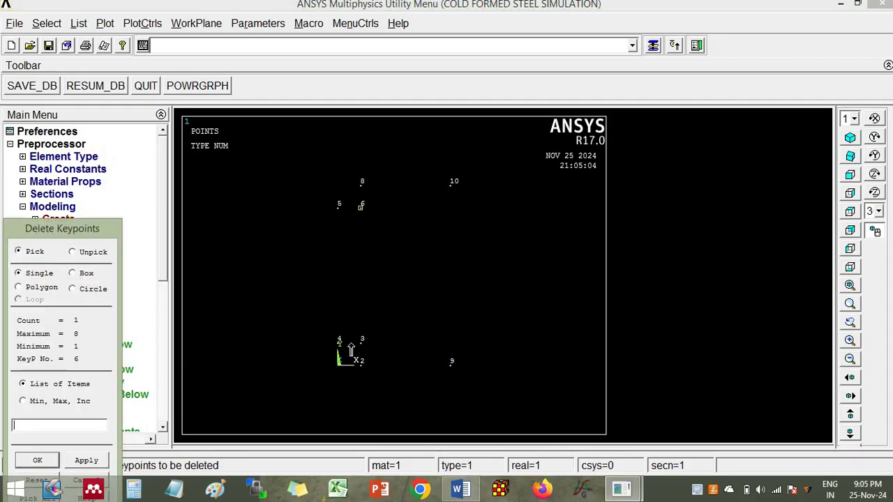
{"action": "left_click", "coordinate": [53, 461]}
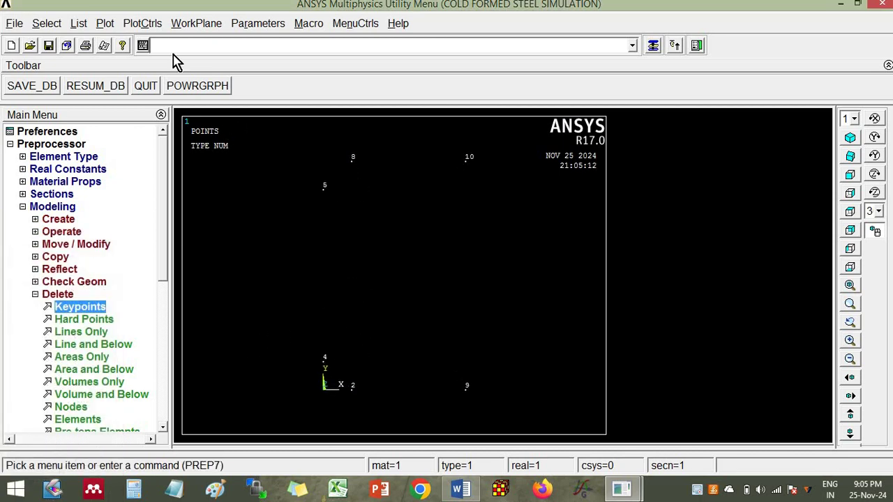
Plot the model's lines and examine the channel profile from an oblique angle
{"action": "left_click", "coordinate": [105, 23]}
{"action": "left_click", "coordinate": [129, 81]}
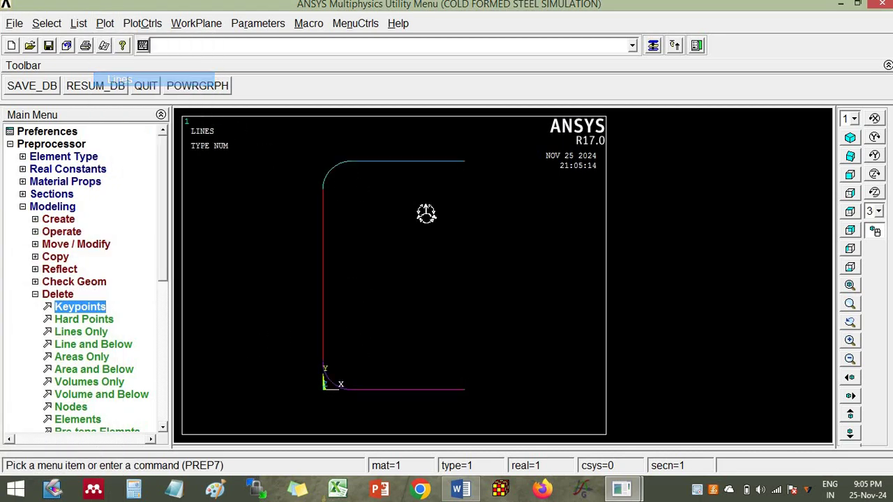
{"action": "mouse_move", "coordinate": [433, 239]}
{"action": "right_mouse_down"}
{"action": "mouse_move", "coordinate": [371, 285]}
{"action": "mouse_move", "coordinate": [436, 246]}
{"action": "right_mouse_up"}
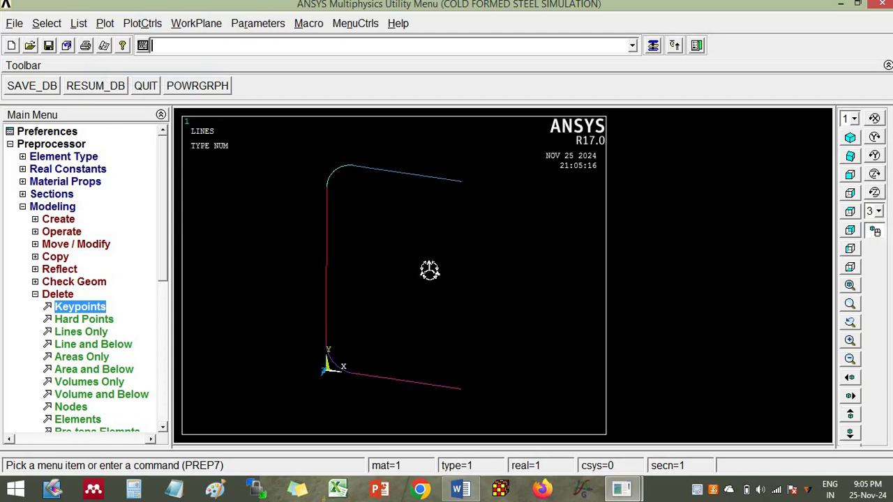
{"action": "right_click_drag", "start_coordinate": [413, 272], "coordinate": [334, 267]}
{"action": "left_click", "coordinate": [23, 207]}
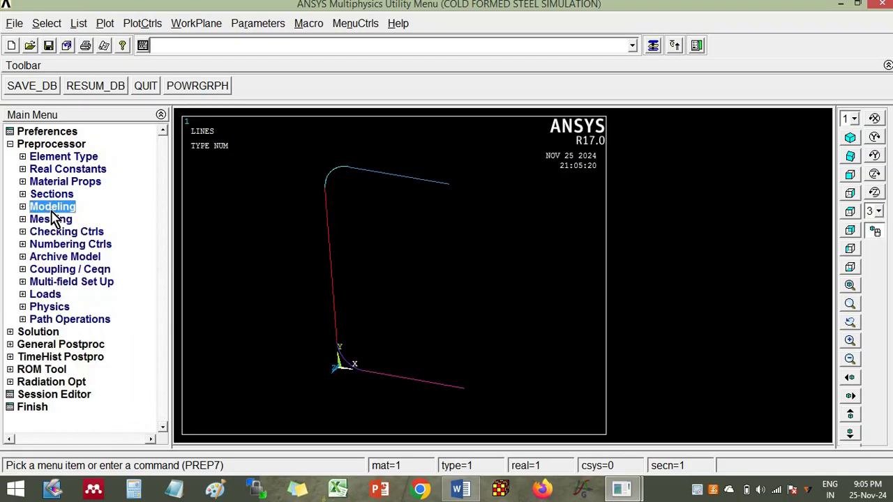
{"action": "scroll", "coordinate": [399, 263], "scroll_direction": "down", "scroll_amount": 9}
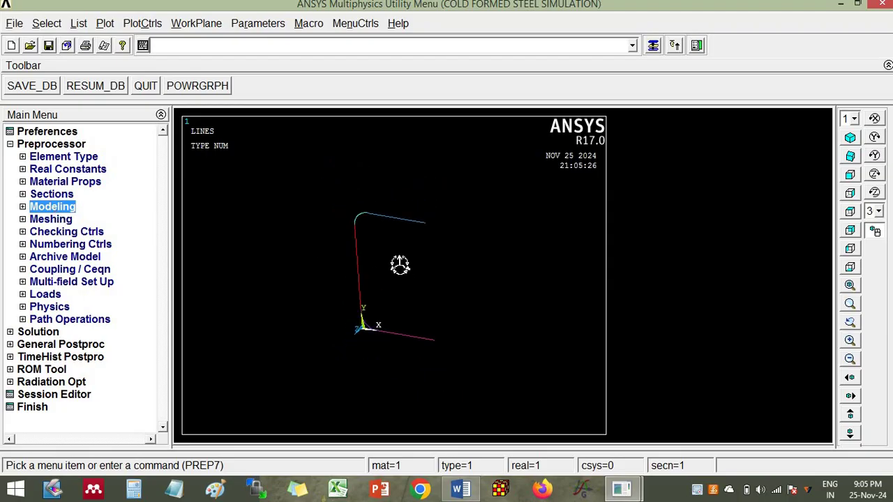
Copy keypoint 10 with 2 copies, an empty X-offset and a Z-offset of -750
{"action": "left_click", "coordinate": [66, 209]}
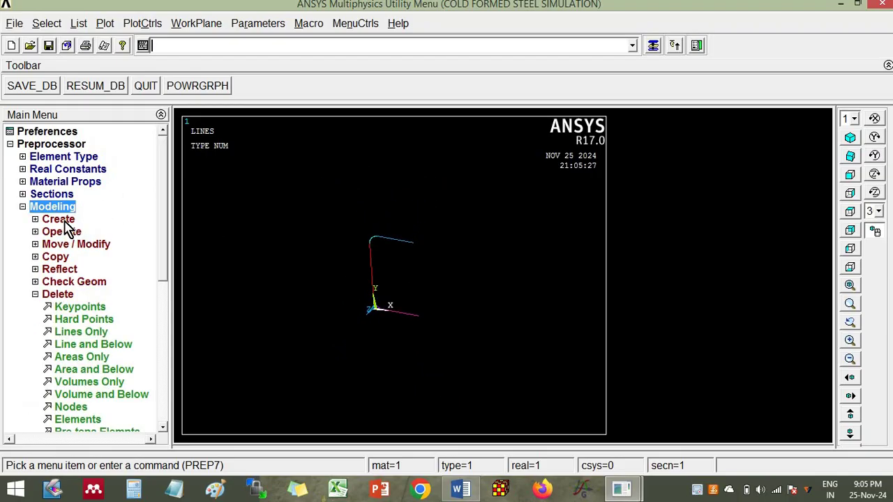
{"action": "left_click", "coordinate": [60, 220]}
{"action": "left_click", "coordinate": [64, 222]}
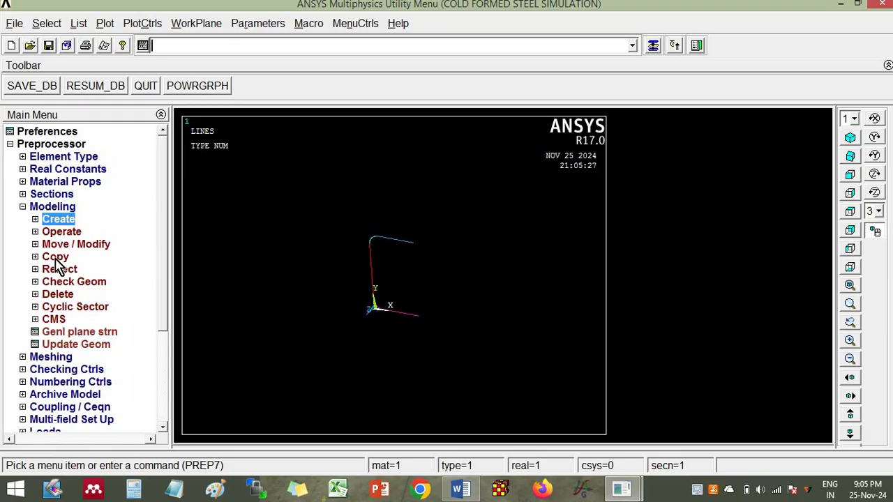
{"action": "left_click", "coordinate": [55, 258]}
{"action": "left_click", "coordinate": [77, 269]}
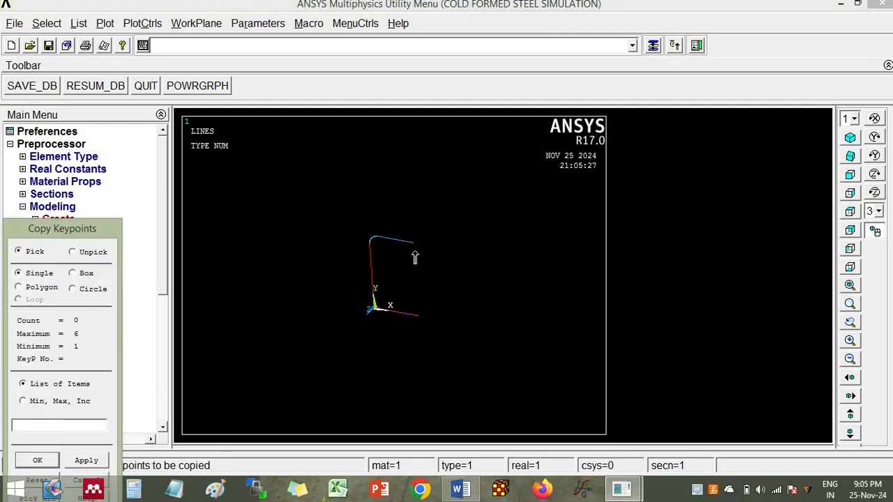
{"action": "left_click", "coordinate": [98, 462]}
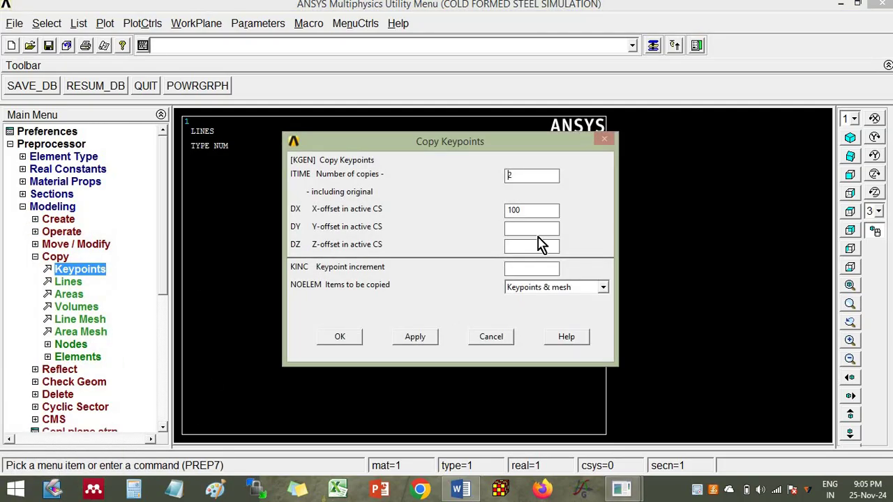
{"action": "key", "text": "BackSpace"}
{"action": "type", "text": "50"}
{"action": "left_click", "coordinate": [395, 335]}
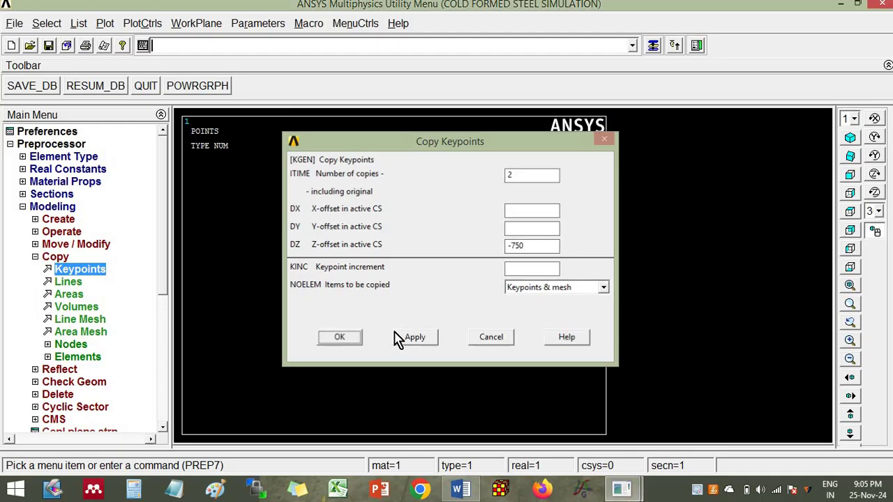
Create a straight line from keypoint 10 to its offset copy, keypoint 1, as the extrusion path
{"action": "scroll", "coordinate": [480, 297], "scroll_direction": "down", "scroll_amount": 4}
{"action": "mouse_move", "coordinate": [497, 264]}
{"action": "right_mouse_down"}
{"action": "mouse_move", "coordinate": [499, 258]}
{"action": "mouse_move", "coordinate": [486, 277]}
{"action": "right_mouse_up"}
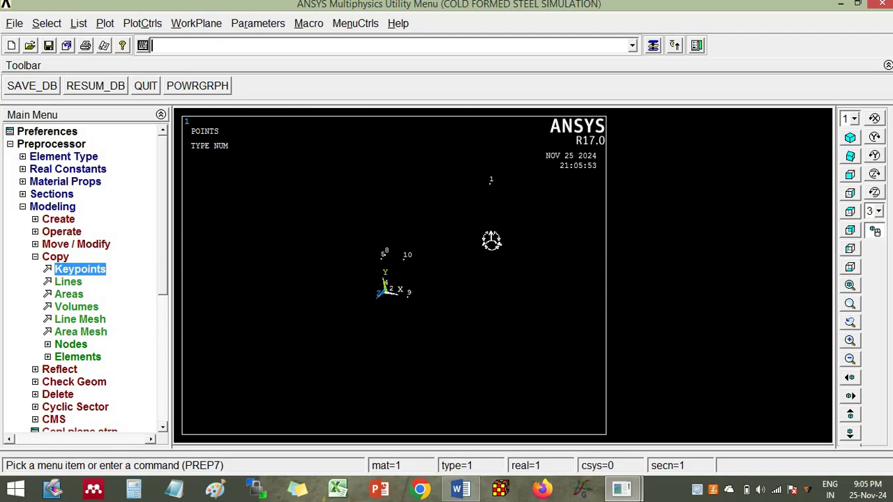
{"action": "mouse_move", "coordinate": [509, 200]}
{"action": "right_mouse_down"}
{"action": "mouse_move", "coordinate": [494, 224]}
{"action": "mouse_move", "coordinate": [502, 209]}
{"action": "right_mouse_up"}
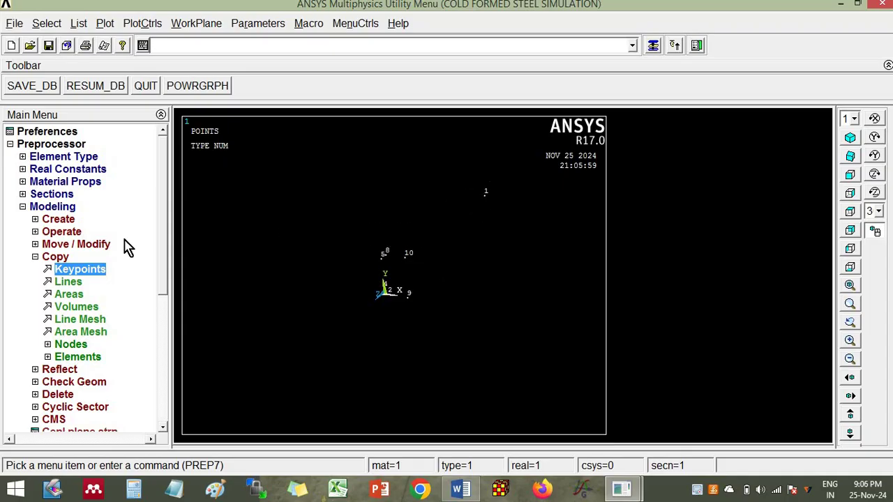
{"action": "left_click", "coordinate": [36, 219]}
{"action": "left_click", "coordinate": [73, 245]}
{"action": "left_click", "coordinate": [90, 269]}
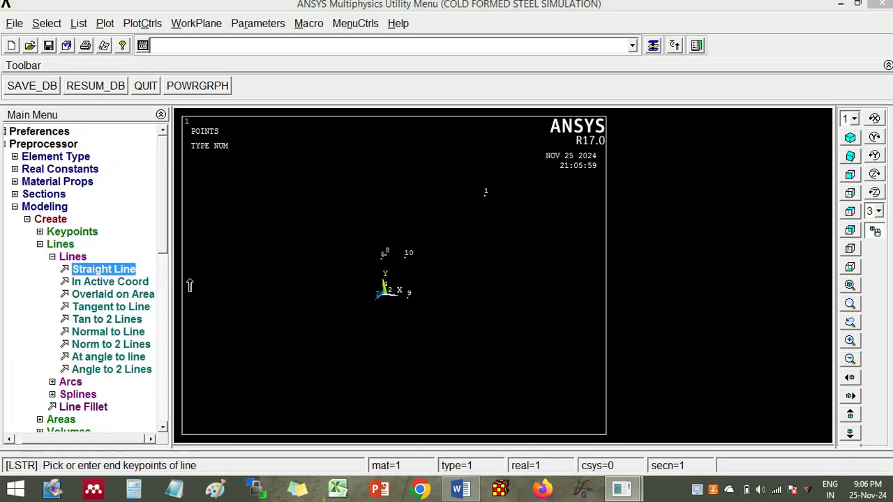
{"action": "left_click", "coordinate": [410, 259]}
{"action": "left_click", "coordinate": [485, 212]}
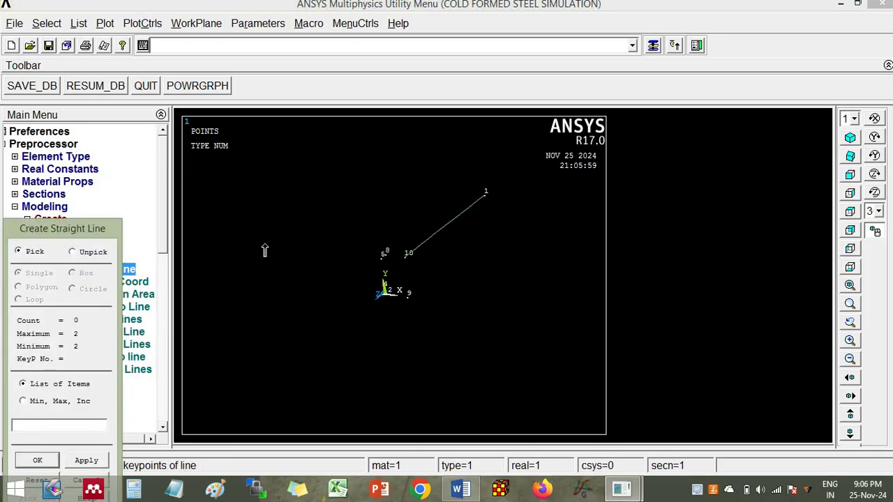
{"action": "left_click_drag", "start_coordinate": [114, 235], "coordinate": [179, 123]}
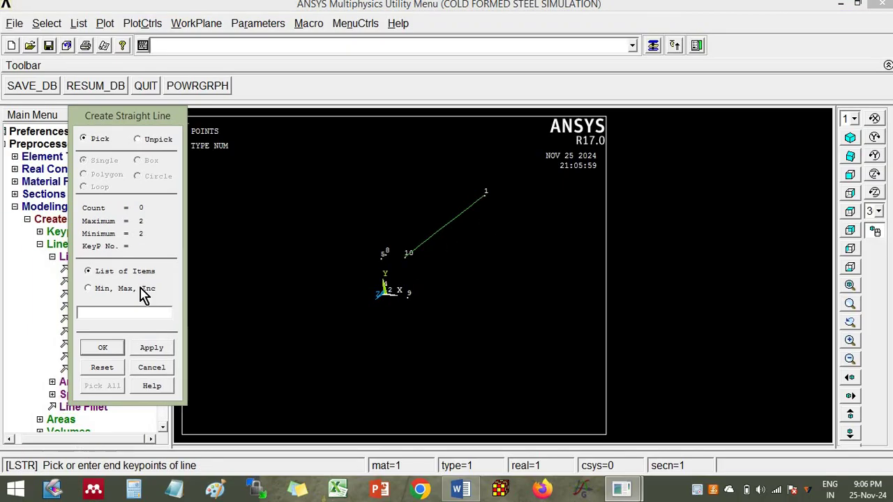
{"action": "left_click", "coordinate": [103, 347]}
{"action": "left_click", "coordinate": [39, 245]}
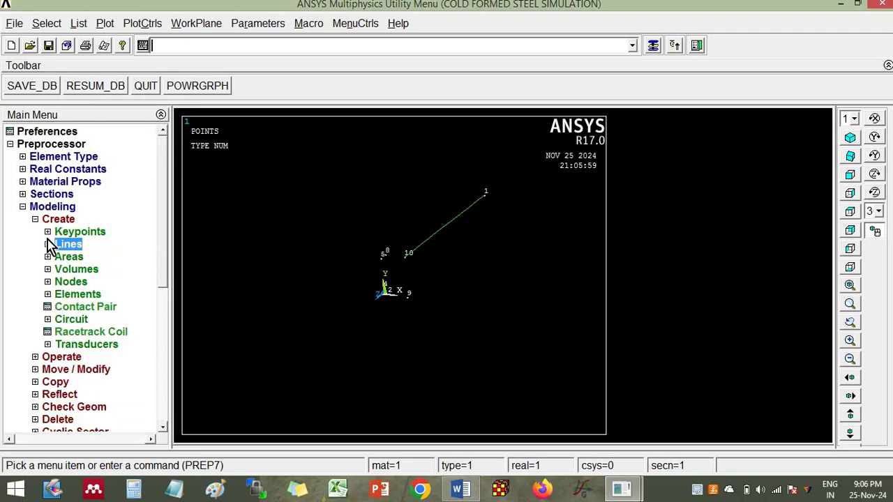
{"action": "left_click", "coordinate": [68, 257]}
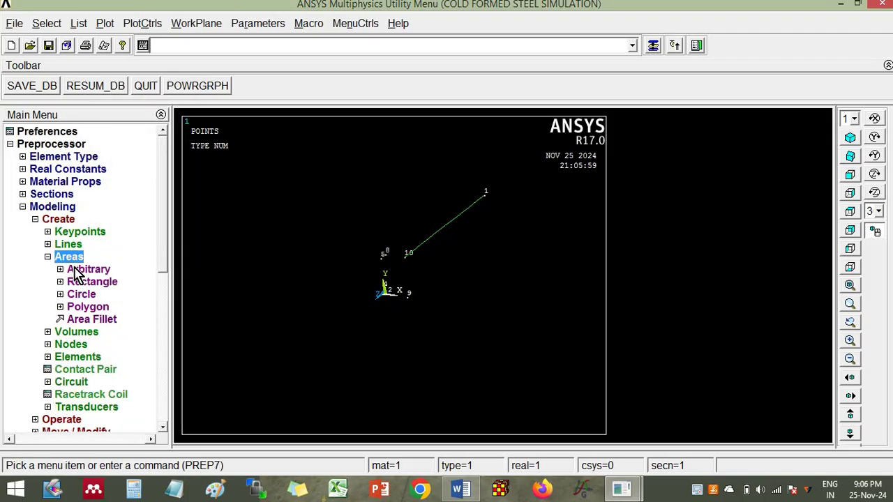
{"action": "left_click", "coordinate": [35, 221]}
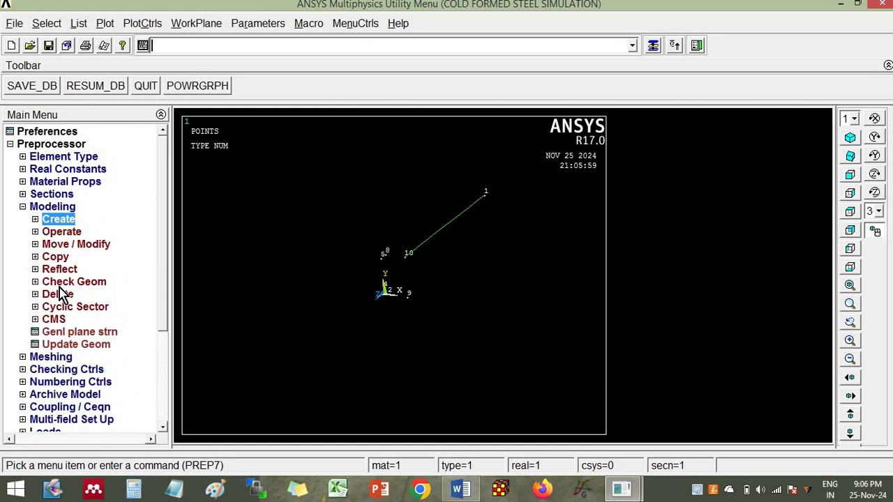
{"action": "left_click", "coordinate": [35, 231]}
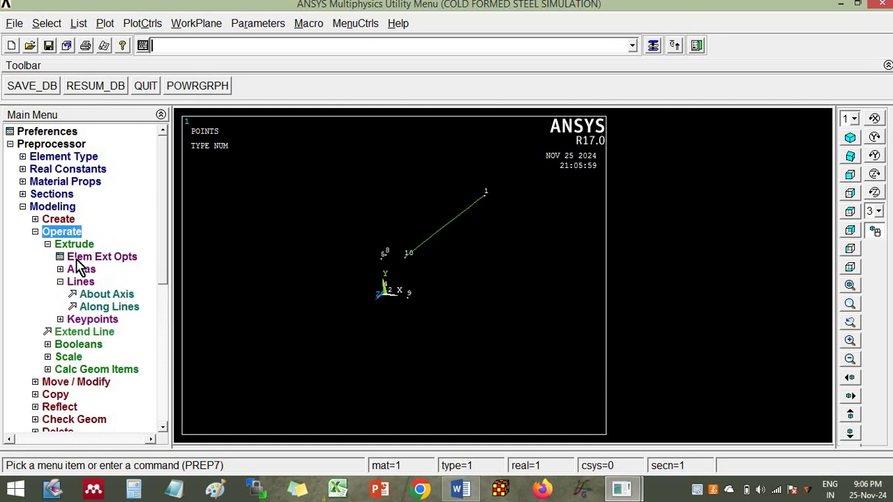
{"action": "left_click", "coordinate": [73, 244]}
{"action": "left_click", "coordinate": [74, 244]}
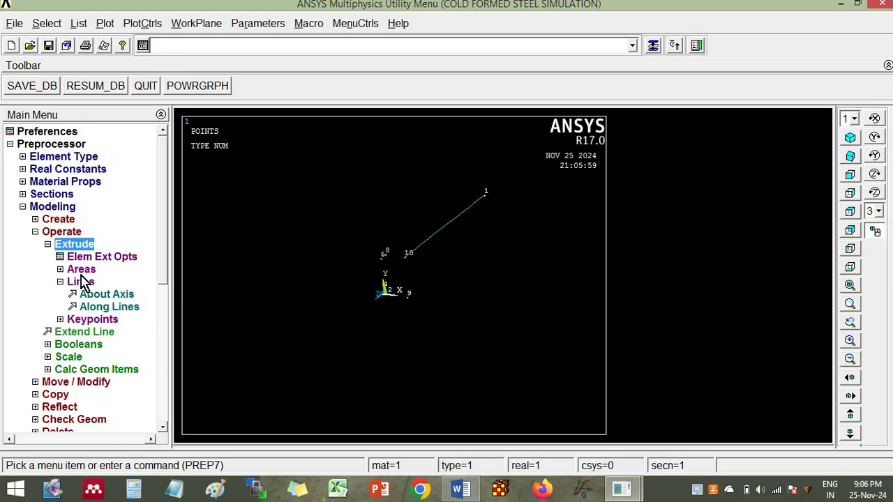
{"action": "left_click", "coordinate": [82, 271]}
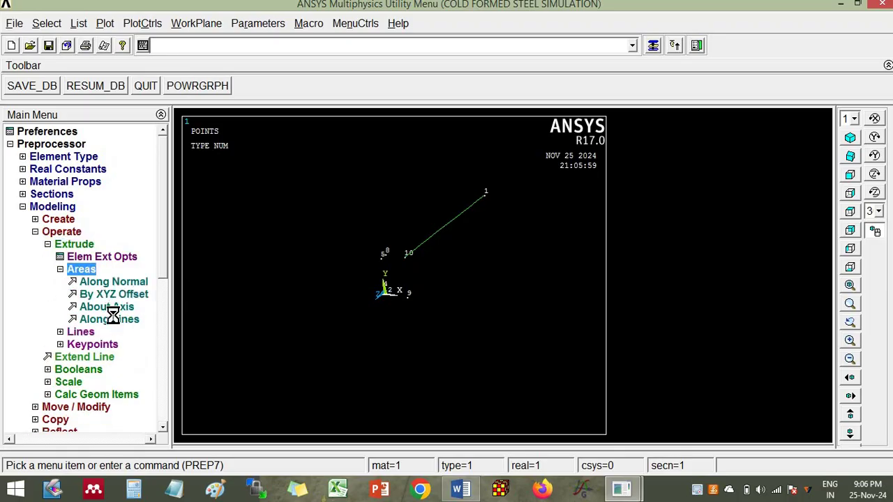
{"action": "left_click", "coordinate": [112, 319]}
{"action": "left_click", "coordinate": [365, 15]}
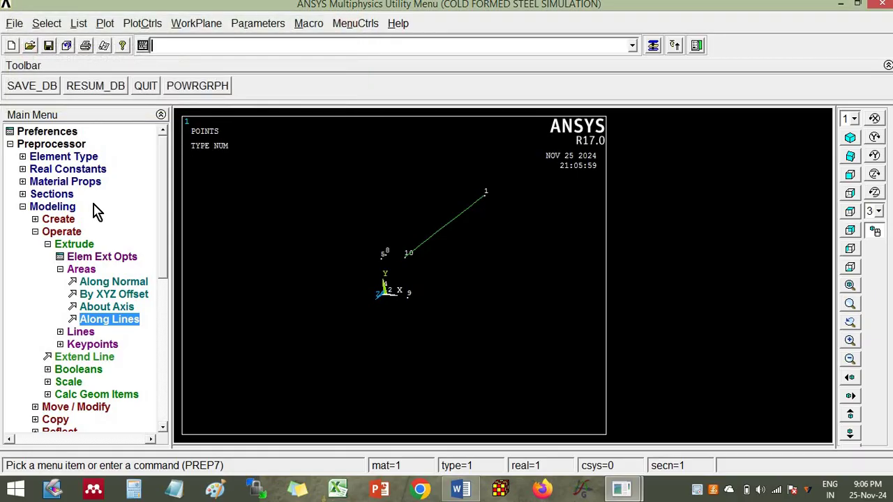
{"action": "left_click", "coordinate": [61, 271]}
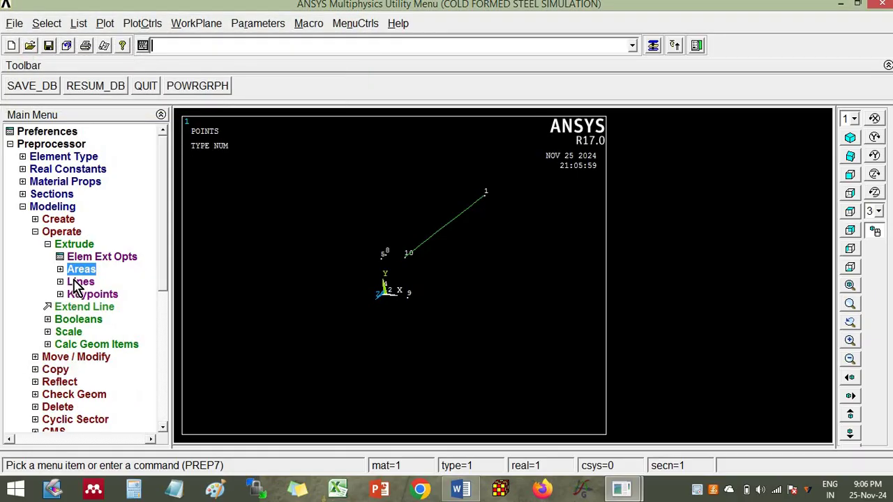
Extrude the five profile lines along the straight line between keypoints 10 and 1 to form the channel's areas
{"action": "left_click", "coordinate": [75, 283]}
{"action": "left_click", "coordinate": [111, 308]}
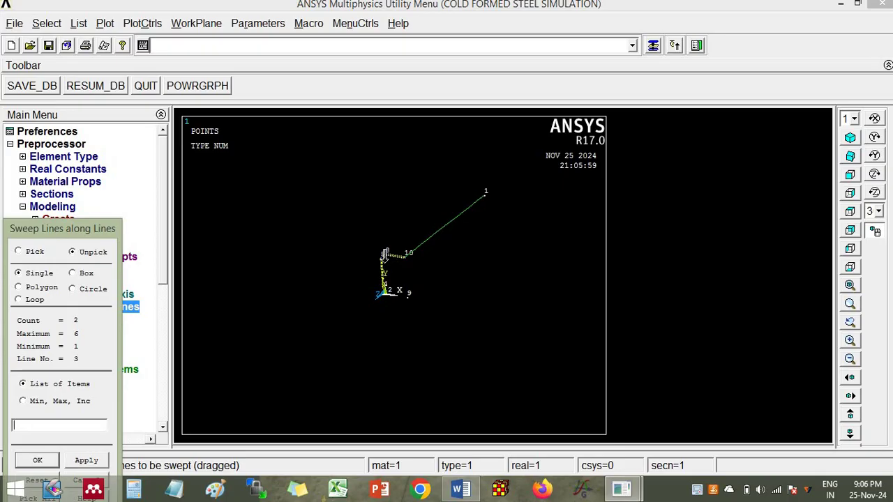
{"action": "left_click", "coordinate": [851, 305]}
{"action": "left_click", "coordinate": [409, 267]}
{"action": "left_click", "coordinate": [475, 307]}
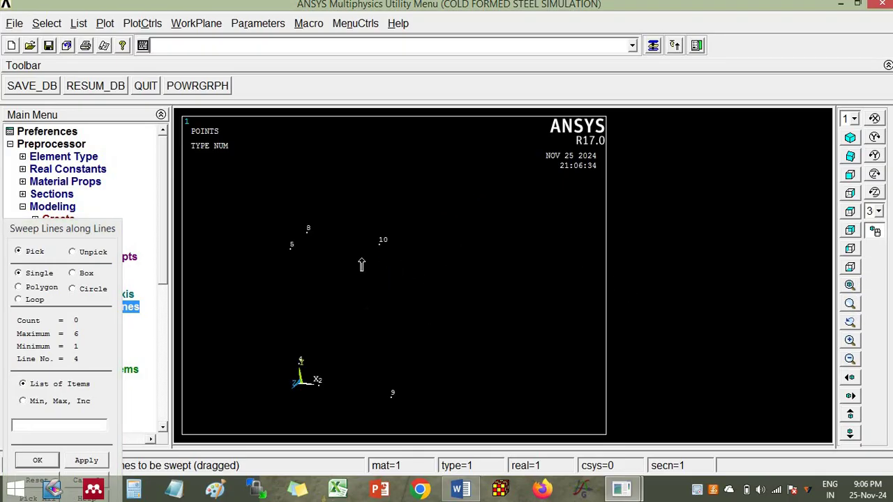
{"action": "left_click", "coordinate": [314, 261]}
{"action": "left_click", "coordinate": [299, 272]}
{"action": "left_click", "coordinate": [312, 340]}
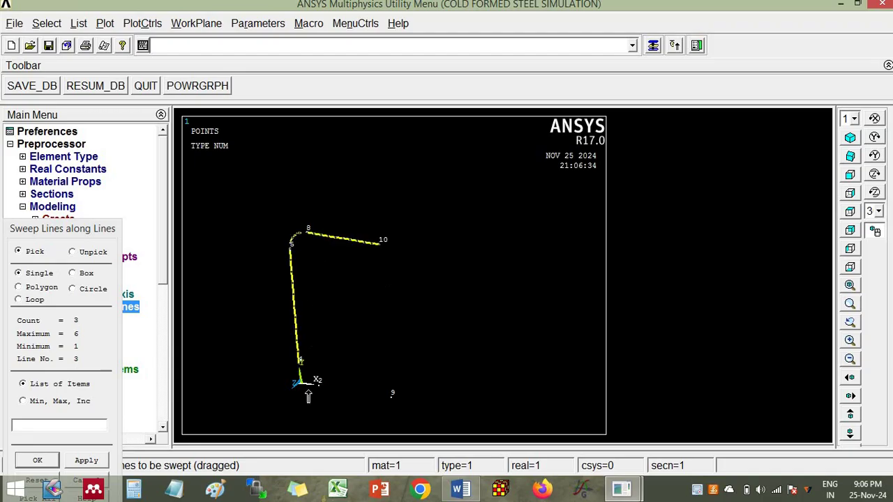
{"action": "left_click", "coordinate": [334, 391]}
{"action": "left_click", "coordinate": [83, 469]}
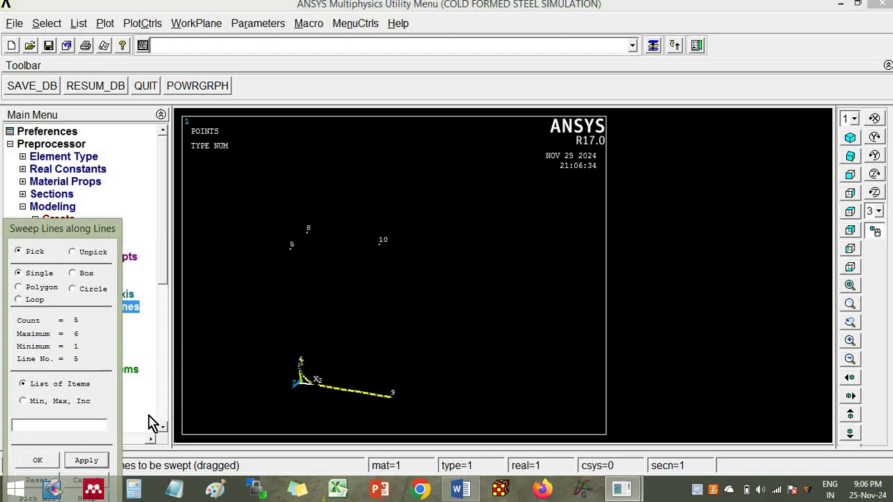
{"action": "left_click", "coordinate": [503, 196]}
{"action": "left_click", "coordinate": [39, 462]}
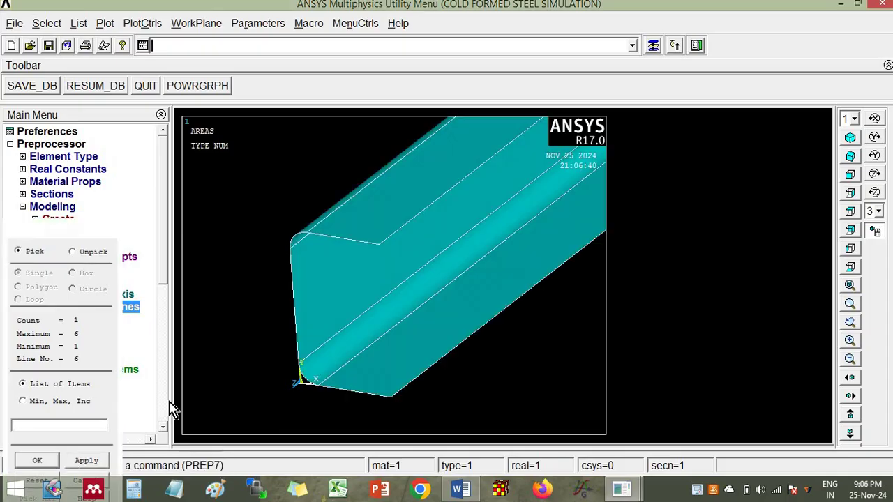
Examine the full length of the extruded channel from an oblique angle
{"action": "left_click", "coordinate": [850, 285]}
{"action": "mouse_move", "coordinate": [514, 266]}
{"action": "right_mouse_down", "text": "ctrl"}
{"action": "mouse_move", "coordinate": [542, 227]}
{"action": "mouse_move", "coordinate": [505, 241]}
{"action": "mouse_move", "coordinate": [570, 191]}
{"action": "mouse_move", "coordinate": [619, 183]}
{"action": "right_mouse_up", "text": "ctrl"}
{"action": "mouse_move", "coordinate": [554, 237]}
{"action": "right_mouse_down", "text": "ctrl"}
{"action": "mouse_move", "coordinate": [393, 262]}
{"action": "mouse_move", "coordinate": [447, 298]}
{"action": "mouse_move", "coordinate": [427, 291]}
{"action": "mouse_move", "coordinate": [459, 285]}
{"action": "mouse_move", "coordinate": [484, 313]}
{"action": "mouse_move", "coordinate": [472, 269]}
{"action": "mouse_move", "coordinate": [458, 303]}
{"action": "right_mouse_up", "text": "ctrl"}
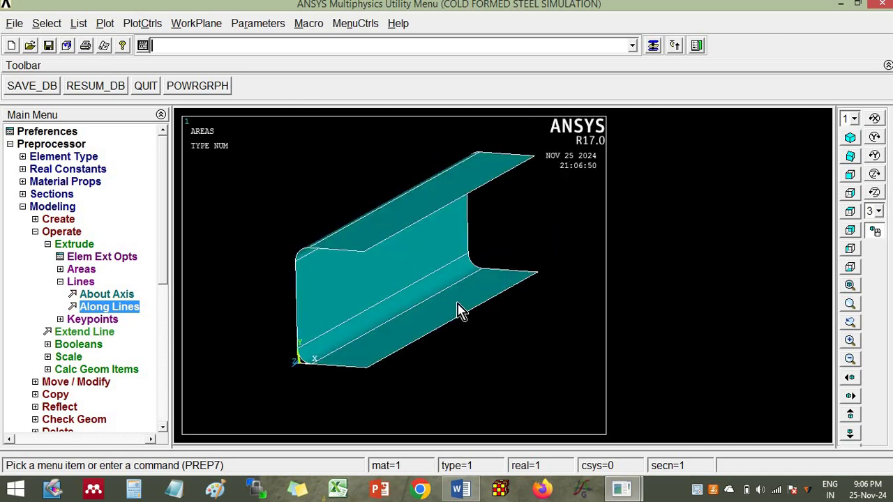
{"action": "scroll", "coordinate": [464, 308], "scroll_direction": "down", "scroll_amount": 2}
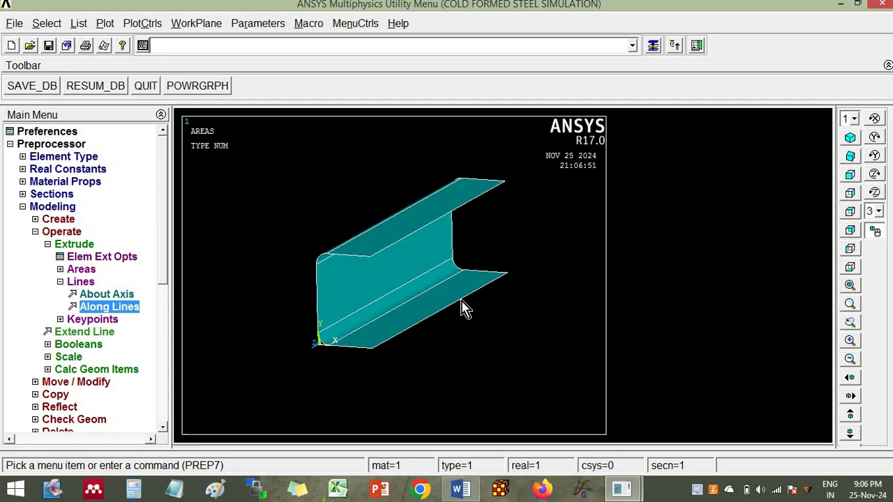
{"action": "left_click", "coordinate": [23, 207]}
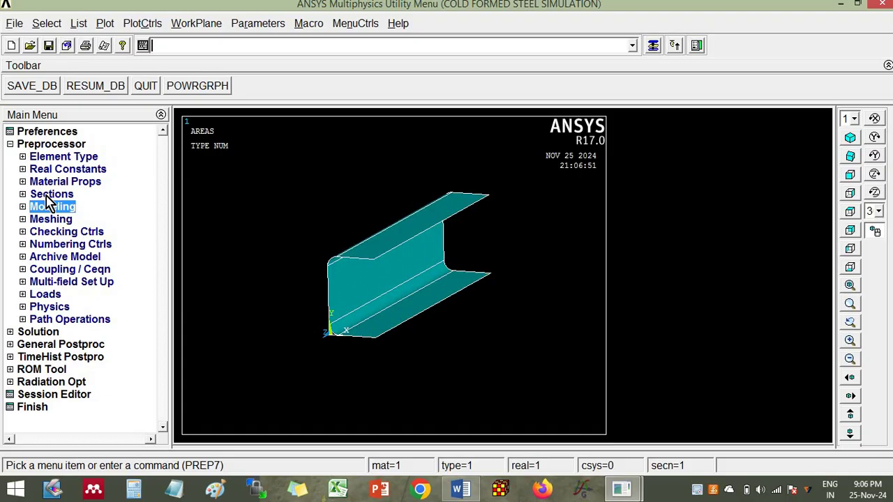
Start a shell lay-up section with ID 1 and name it Thickness of C Section
{"action": "left_click", "coordinate": [48, 195]}
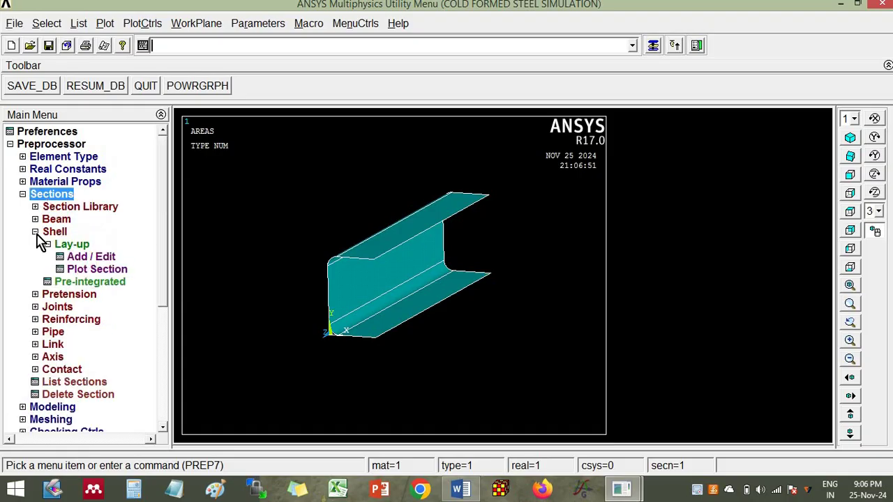
{"action": "left_click", "coordinate": [35, 232]}
{"action": "left_click", "coordinate": [35, 232]}
{"action": "left_click", "coordinate": [104, 257]}
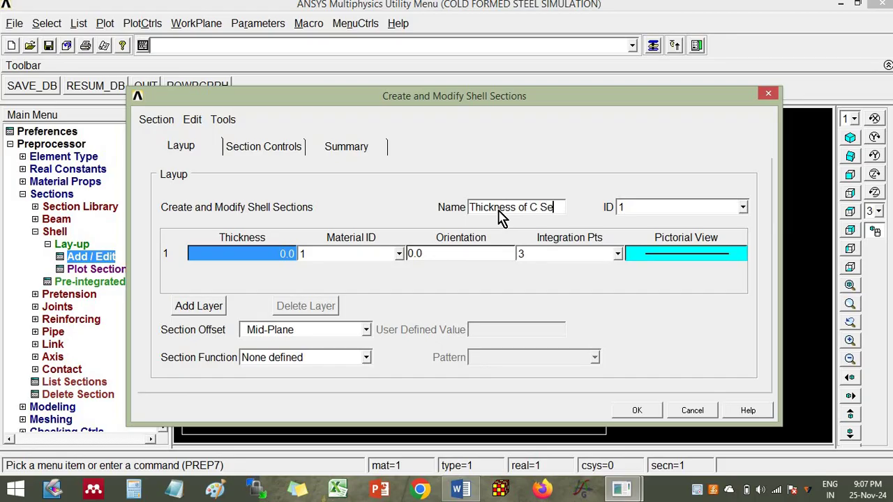
{"action": "type", "text": "ion"}
{"action": "type", "text": "3"}
{"action": "key", "text": "BackSpace"}
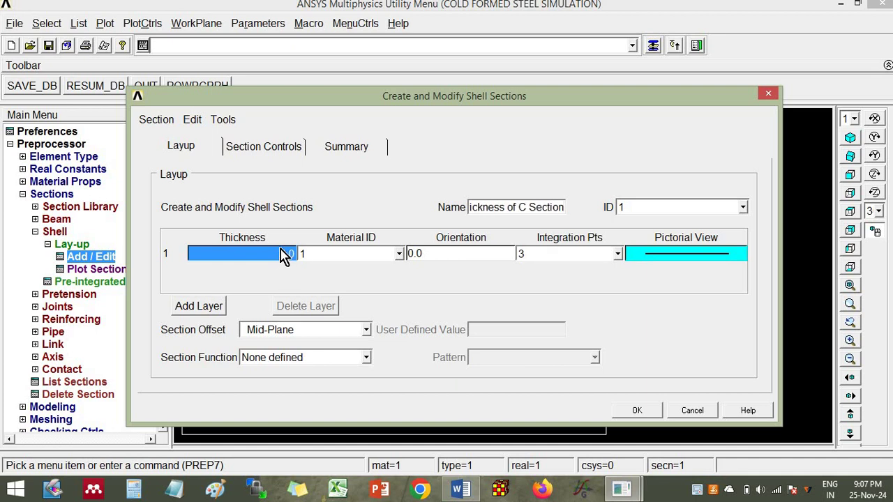
Set the shell section's layer thickness to 4 and its section offset to Top-Plane, and save the section
{"action": "left_click", "coordinate": [282, 254]}
{"action": "left_click_drag", "start_coordinate": [78, 220], "coordinate": [78, 220]}
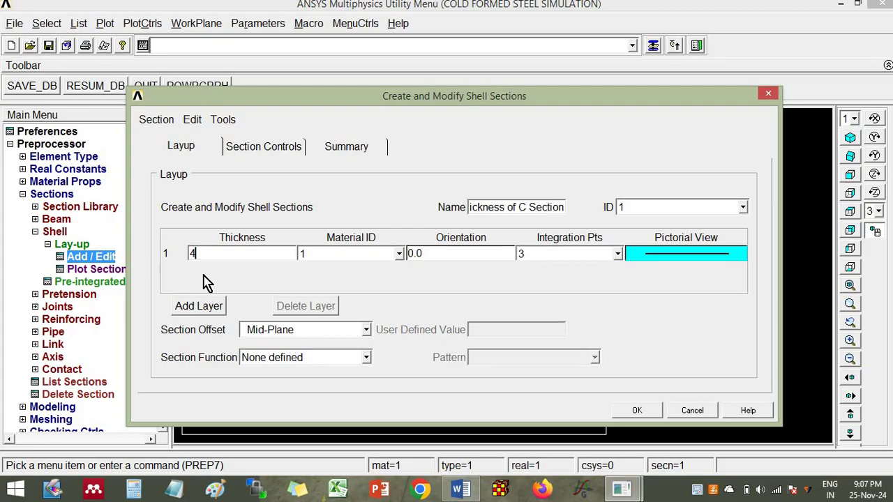
{"action": "left_click", "coordinate": [366, 331]}
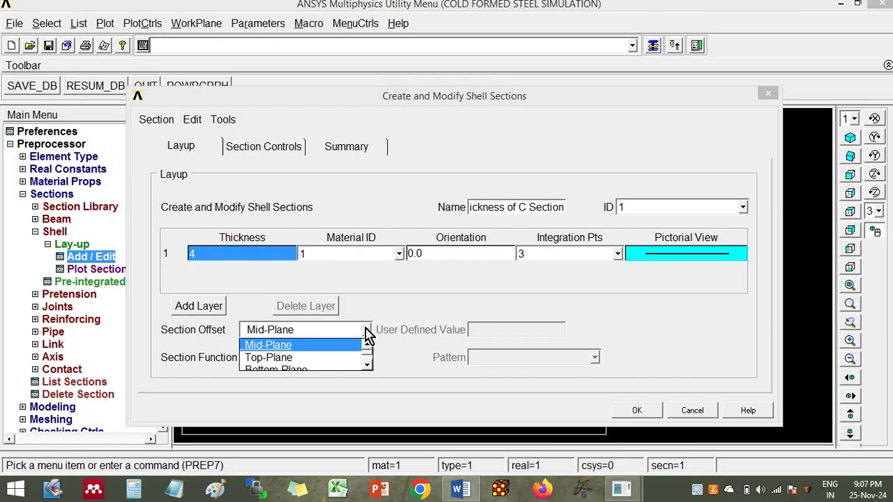
{"action": "left_click", "coordinate": [275, 357]}
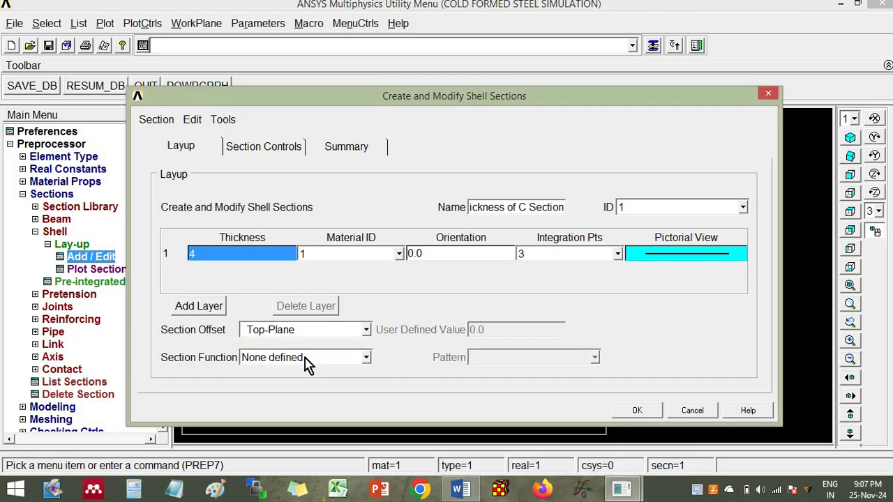
{"action": "left_click", "coordinate": [636, 411]}
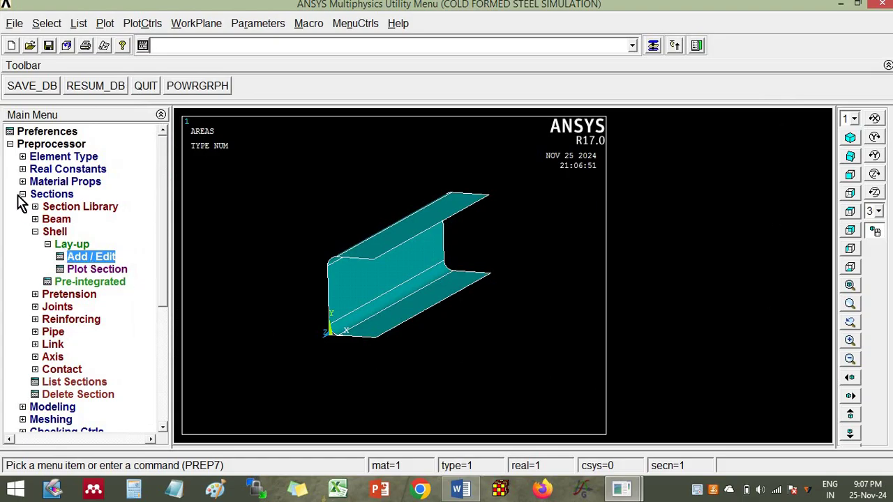
{"action": "left_click", "coordinate": [22, 195]}
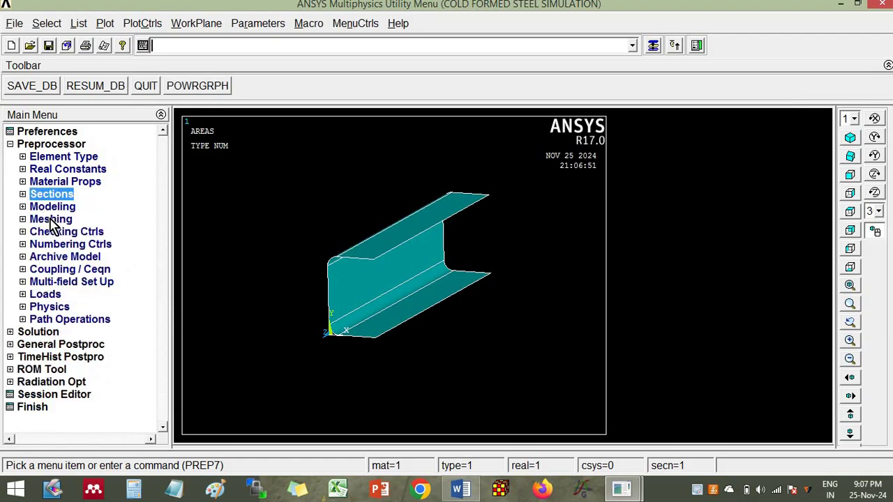
Assign element type SHELL181, material 1 and shell section 1 as the global meshing attributes
{"action": "left_click", "coordinate": [51, 219]}
{"action": "left_click", "coordinate": [64, 245]}
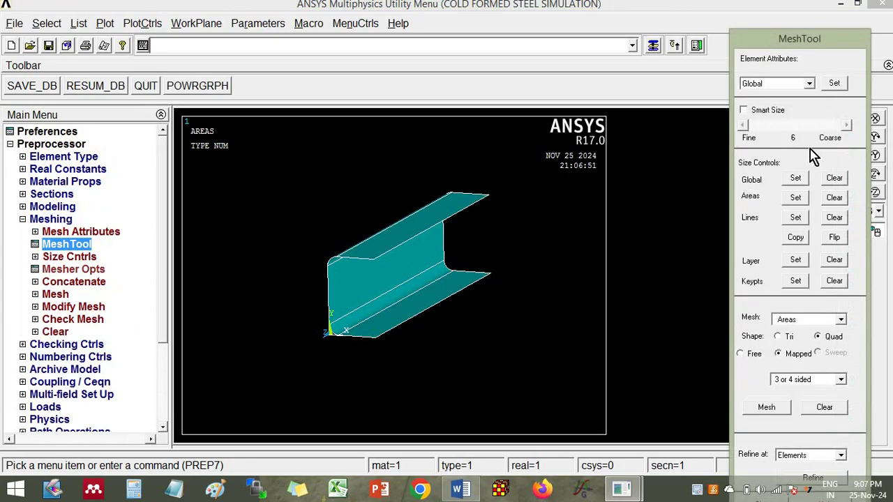
{"action": "left_click", "coordinate": [829, 85]}
{"action": "left_click", "coordinate": [563, 256]}
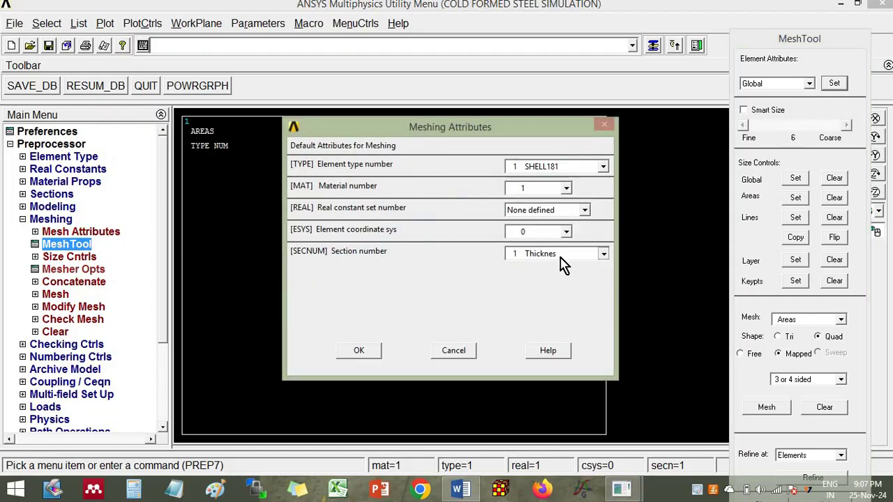
{"action": "left_click", "coordinate": [563, 265]}
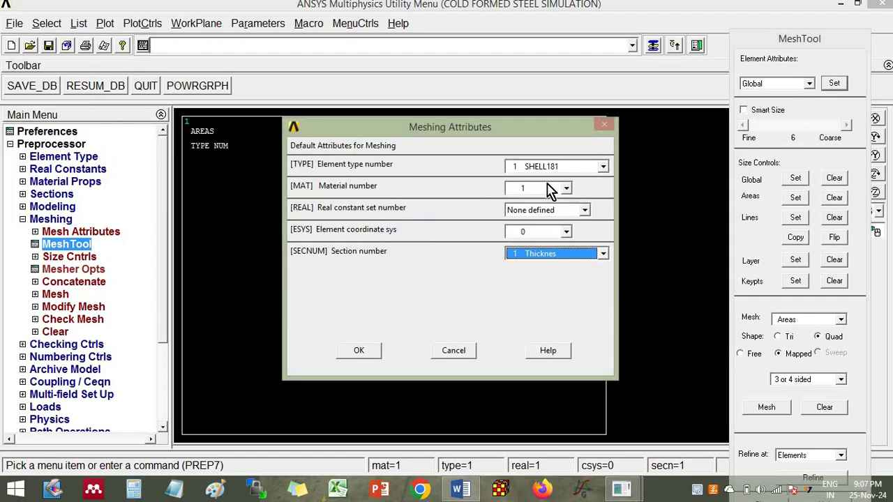
{"action": "left_click", "coordinate": [377, 352]}
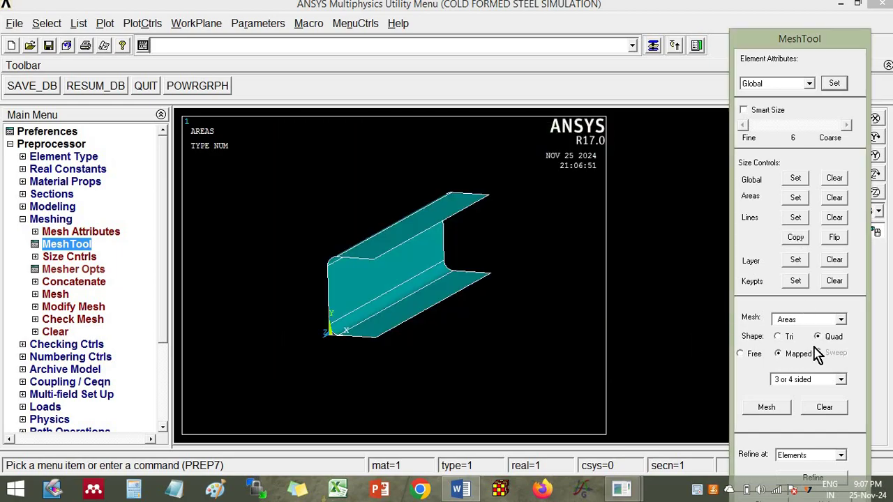
Assign an element edge length of 25 to all lines of the channel
{"action": "left_click", "coordinate": [801, 322]}
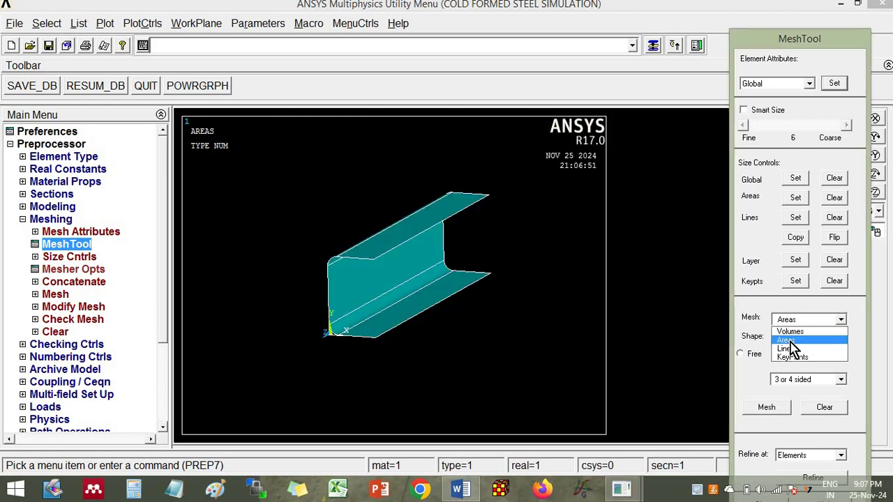
{"action": "left_click", "coordinate": [789, 318]}
{"action": "left_click", "coordinate": [795, 217]}
{"action": "left_click", "coordinate": [87, 274]}
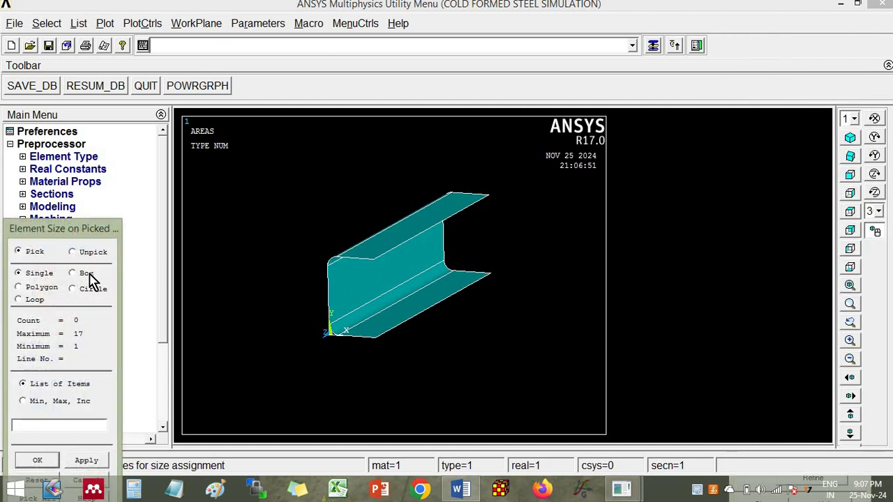
{"action": "left_click_drag", "start_coordinate": [263, 177], "coordinate": [545, 420]}
{"action": "left_click", "coordinate": [38, 461]}
{"action": "type", "text": "25"}
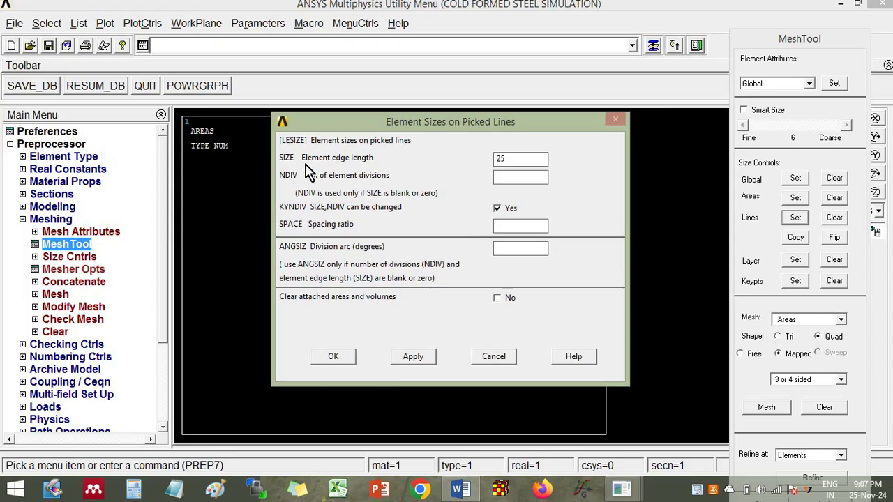
{"action": "left_click", "coordinate": [335, 357]}
{"action": "left_click", "coordinate": [72, 252]}
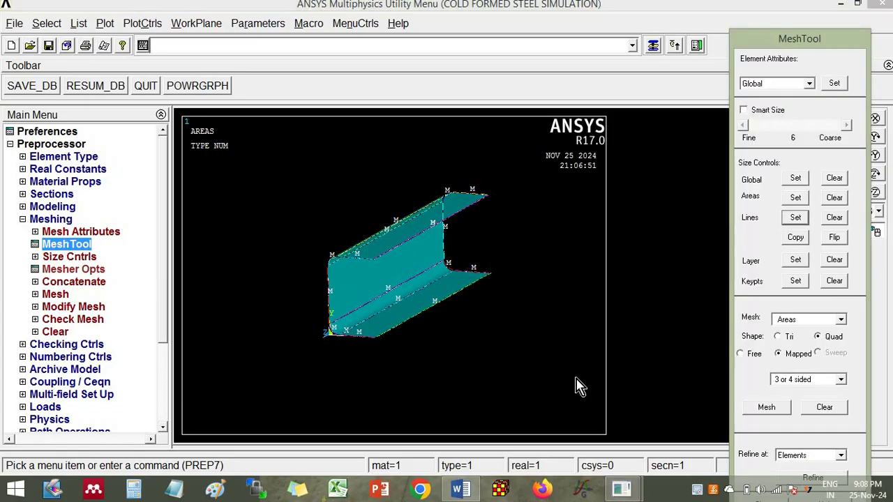
Mesh all five channel areas with mapped quadrilateral elements
{"action": "left_click", "coordinate": [765, 408]}
{"action": "left_click", "coordinate": [414, 288]}
{"action": "left_click", "coordinate": [414, 288]}
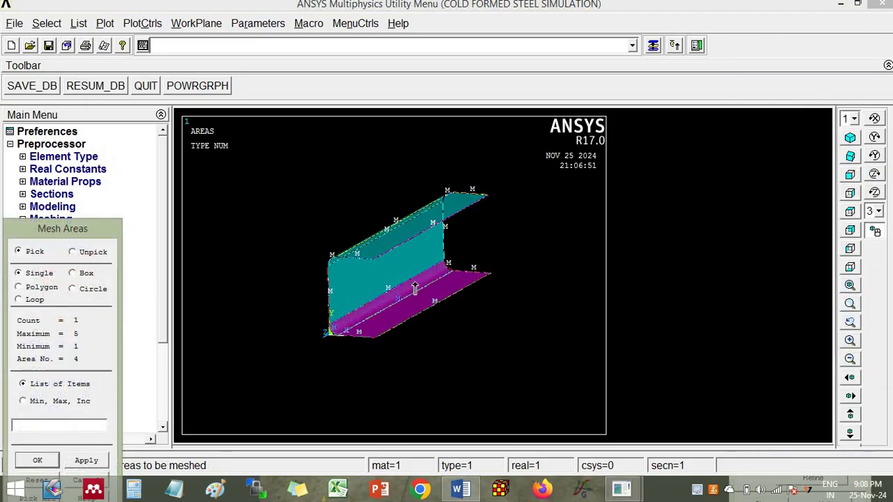
{"action": "left_click", "coordinate": [416, 288]}
{"action": "left_click", "coordinate": [416, 288]}
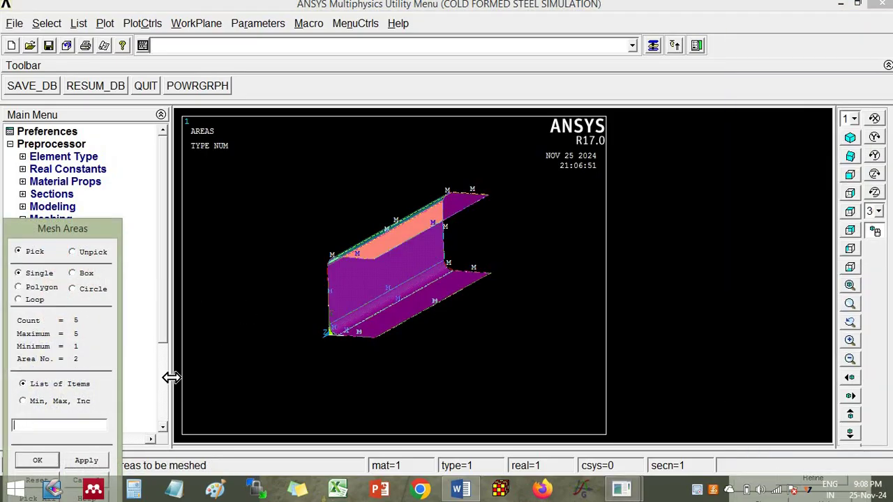
{"action": "left_click", "coordinate": [39, 461]}
{"action": "left_click", "coordinate": [850, 304]}
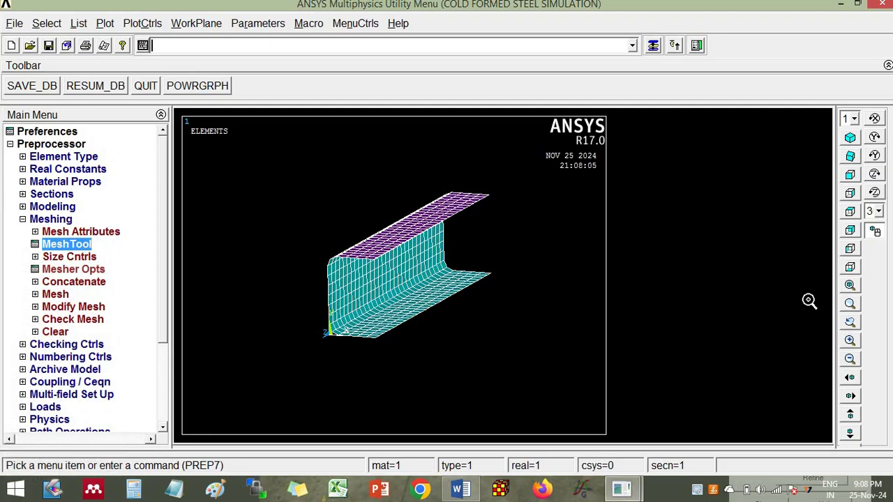
{"action": "left_click", "coordinate": [357, 266]}
{"action": "left_click", "coordinate": [480, 346]}
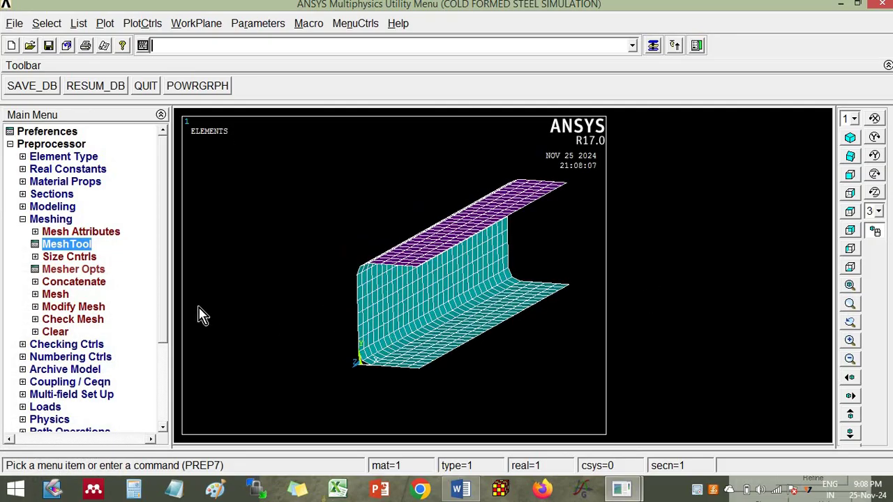
Merge coincident nodes with the default range of coincidence and again with a range of 0.001, retaining the lowest number
{"action": "left_click", "coordinate": [80, 356]}
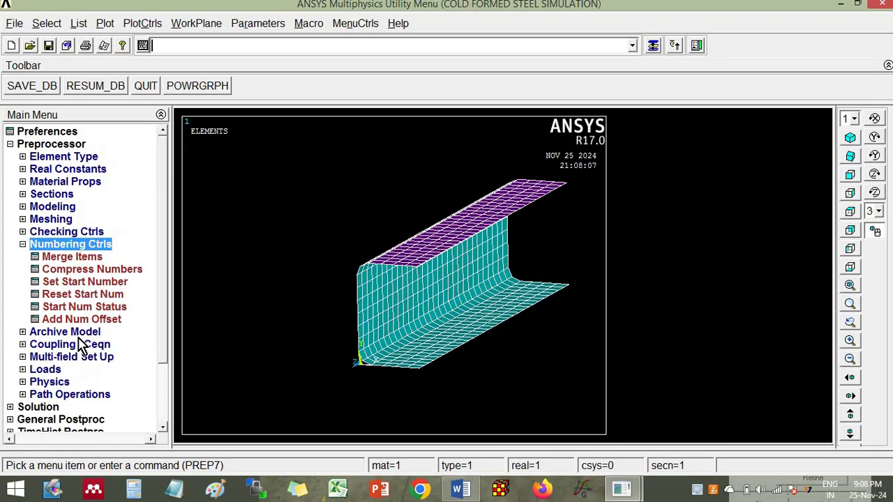
{"action": "left_click", "coordinate": [76, 257]}
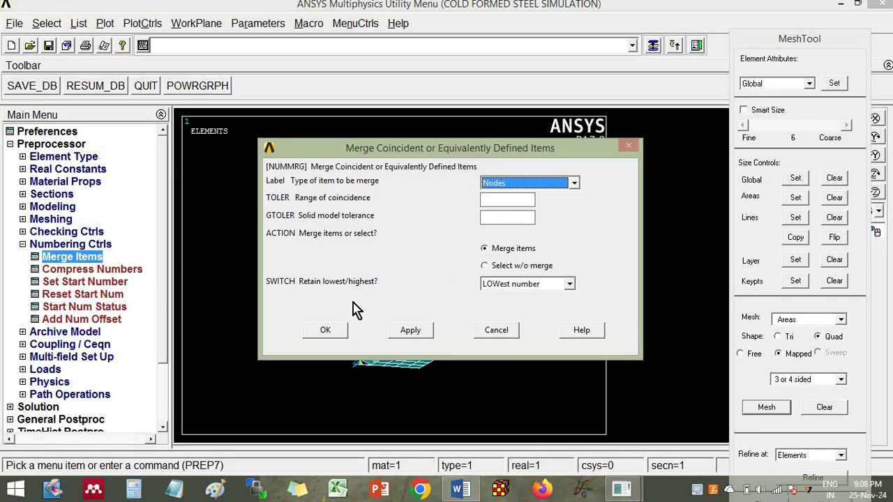
{"action": "left_click", "coordinate": [328, 332]}
{"action": "left_click", "coordinate": [96, 262]}
{"action": "left_click", "coordinate": [504, 201]}
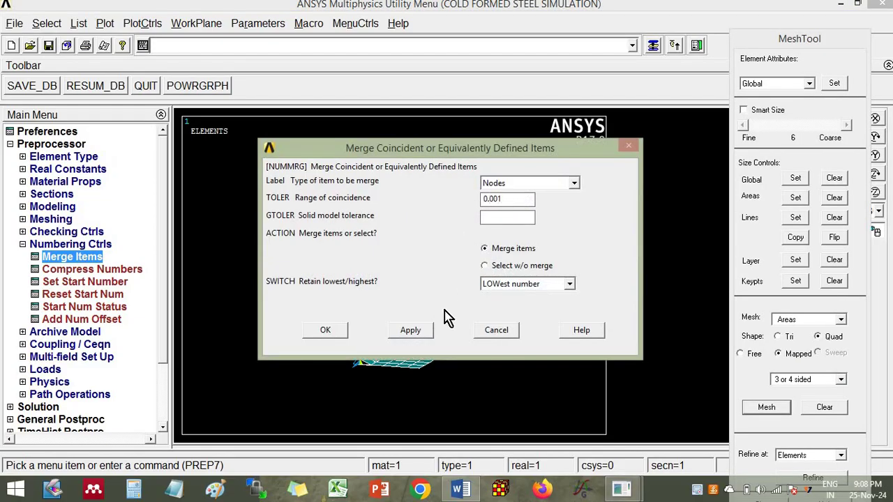
{"action": "left_click", "coordinate": [410, 330]}
Repeat the node merge with a wider range of coincidence of 0.1, retaining the lowest number
{"action": "key", "text": "Tab"}
{"action": "left_click", "coordinate": [412, 331]}
{"action": "left_click", "coordinate": [503, 199]}
{"action": "left_click", "coordinate": [410, 331]}
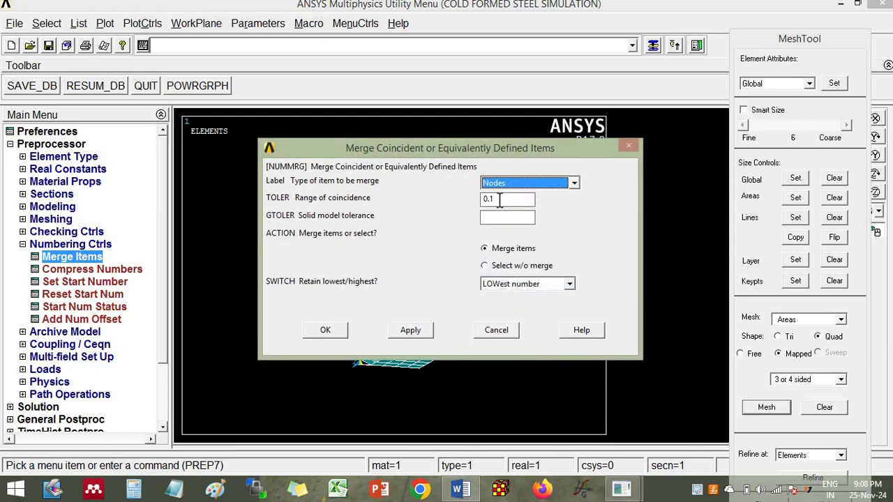
{"action": "key", "text": "Tab"}
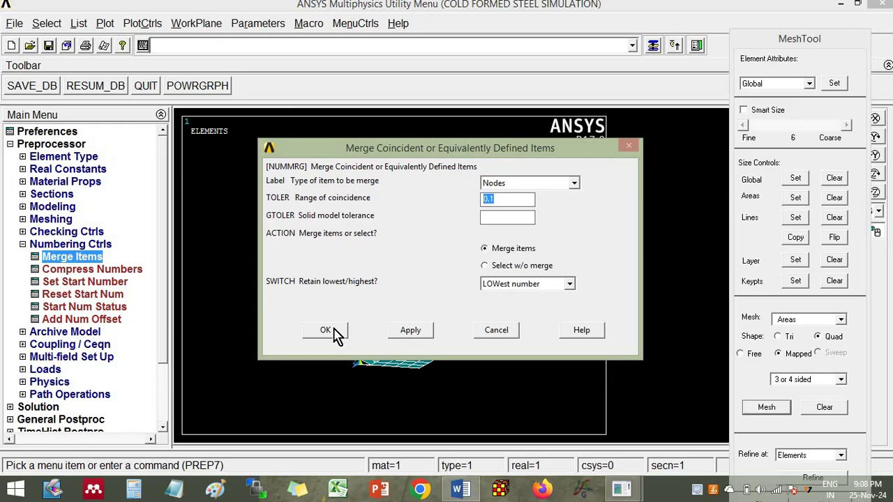
{"action": "left_click", "coordinate": [325, 330]}
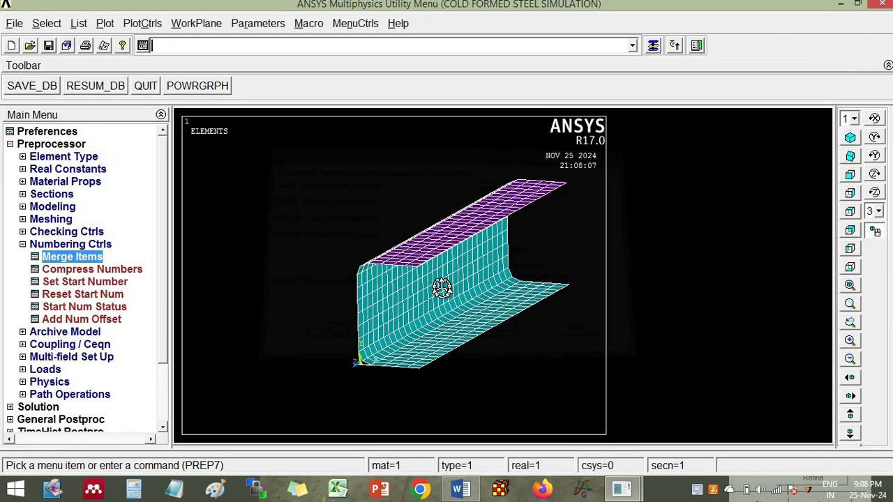
Turn on the display of element shapes based on real constant descriptions to show the shell thickness
{"action": "left_click", "coordinate": [878, 231]}
{"action": "right_click_drag", "start_coordinate": [556, 276], "coordinate": [524, 295]}
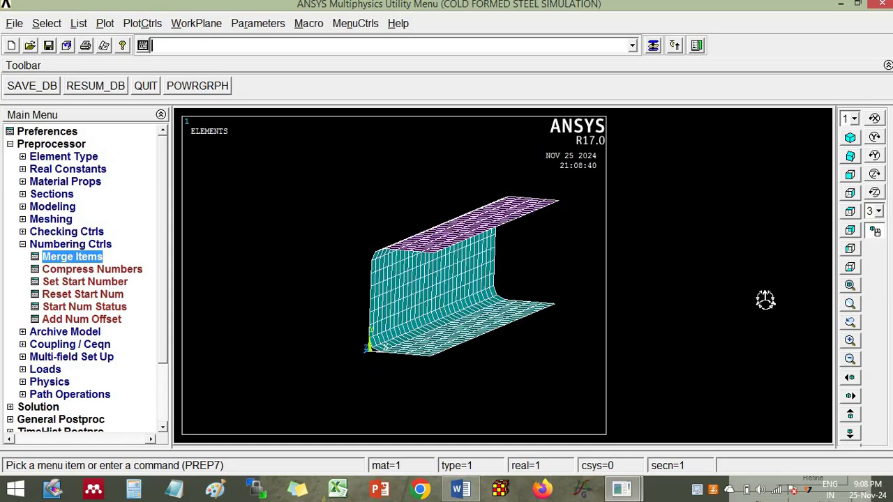
{"action": "left_click", "coordinate": [849, 304]}
{"action": "left_click", "coordinate": [419, 311]}
{"action": "left_click", "coordinate": [490, 391]}
{"action": "right_click_drag", "start_coordinate": [467, 311], "coordinate": [512, 314]}
{"action": "left_click", "coordinate": [141, 23]}
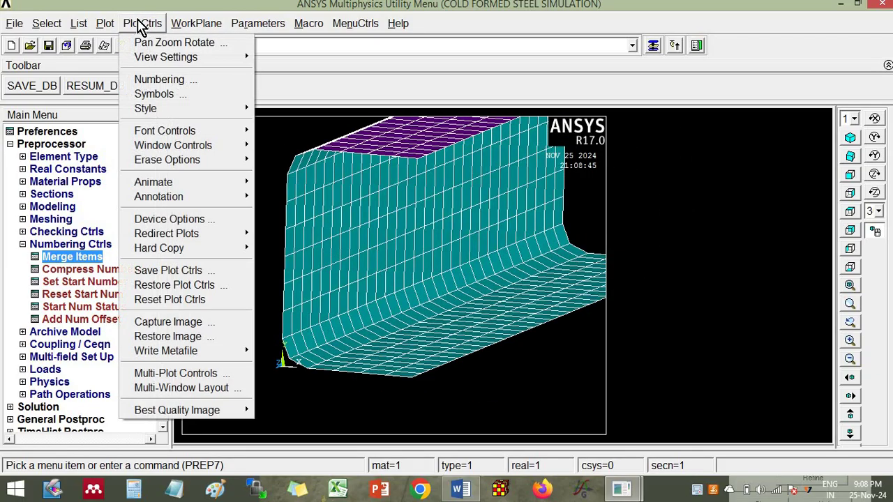
{"action": "mouse_move", "coordinate": [168, 109]}
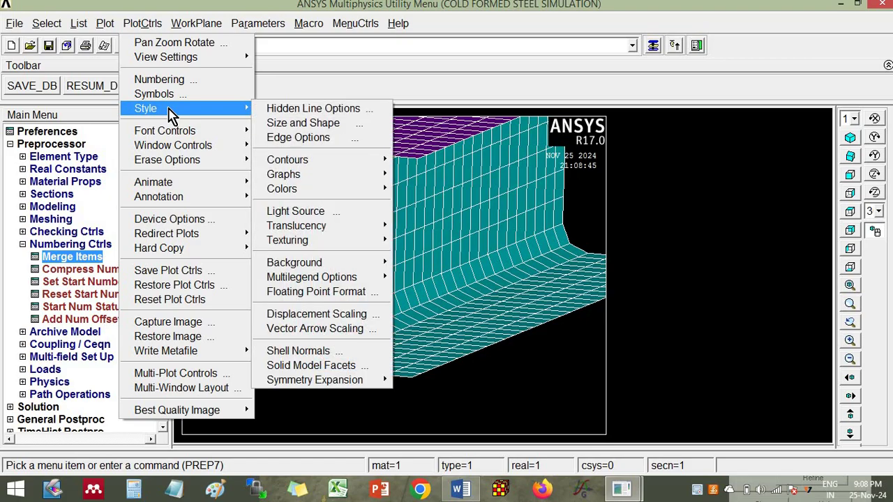
{"action": "left_click", "coordinate": [282, 124]}
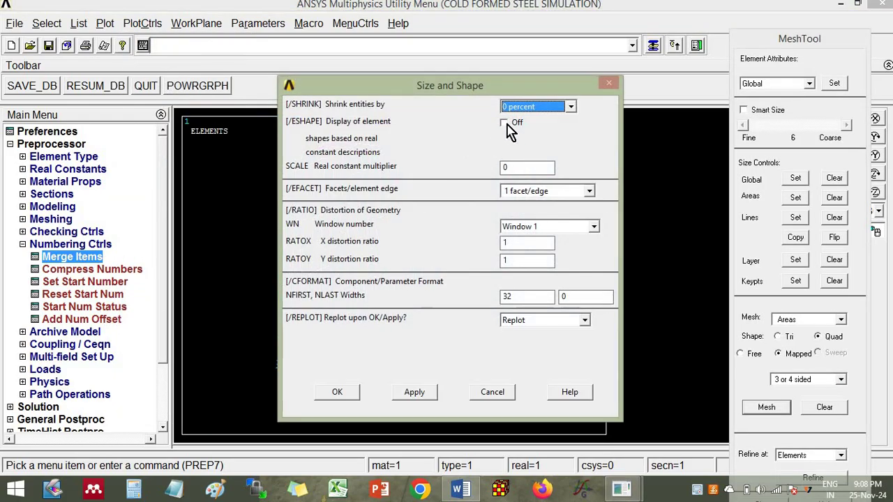
{"action": "left_click", "coordinate": [505, 123]}
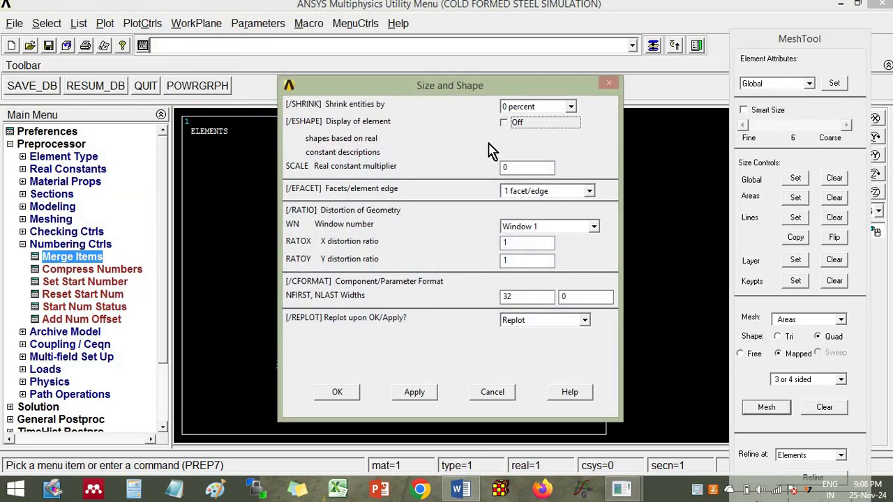
{"action": "left_click", "coordinate": [335, 391]}
Examine the displayed shell thickness at the near corner of the channel's lower flange
{"action": "right_click_drag", "start_coordinate": [398, 282], "coordinate": [444, 269], "text": "ctrl"}
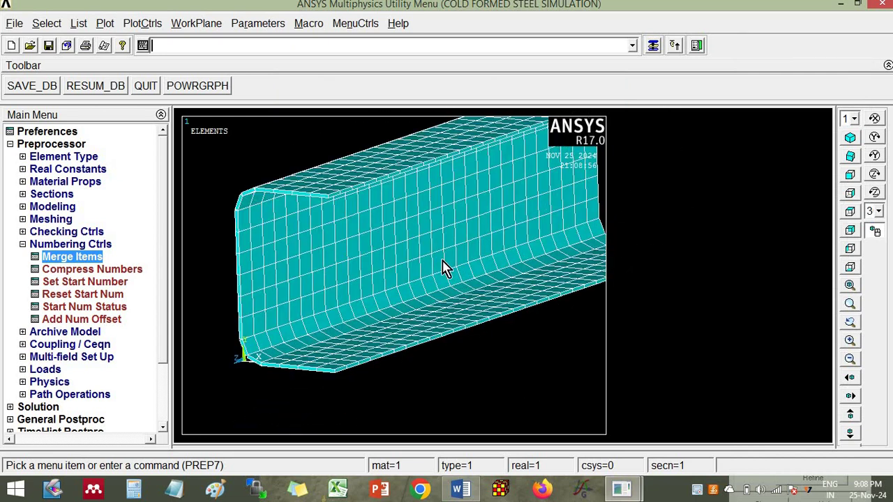
{"action": "left_click", "coordinate": [849, 322]}
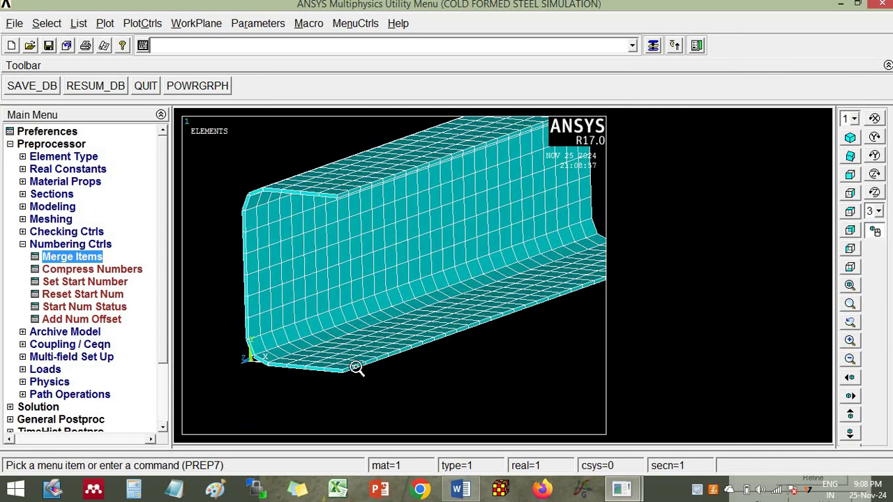
{"action": "left_click_drag", "start_coordinate": [349, 373], "coordinate": [371, 393]}
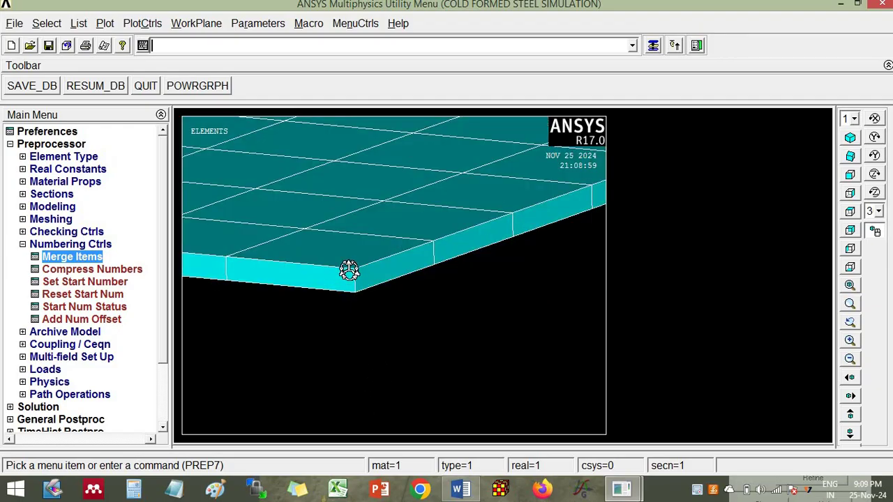
Try to measure the shell thickness as the distance between two nodes at the near corner of the channel's lower flange
{"action": "left_click", "coordinate": [78, 24]}
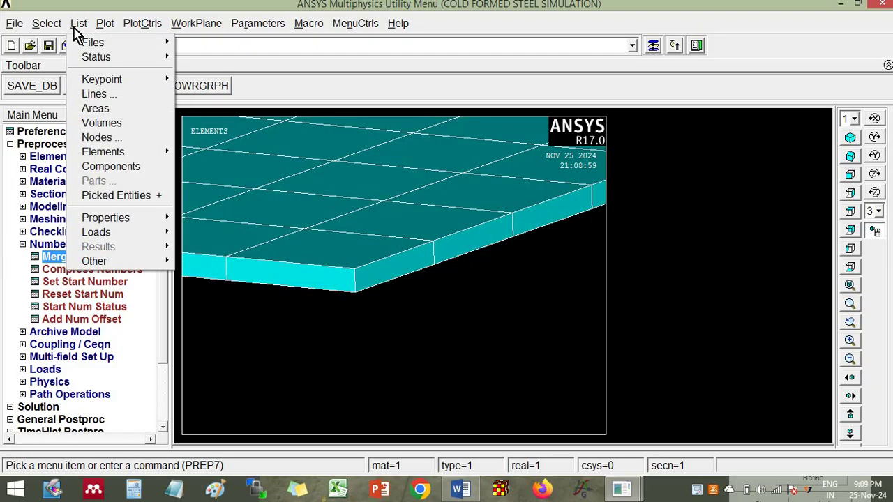
{"action": "left_click", "coordinate": [127, 195]}
{"action": "left_click", "coordinate": [97, 200]}
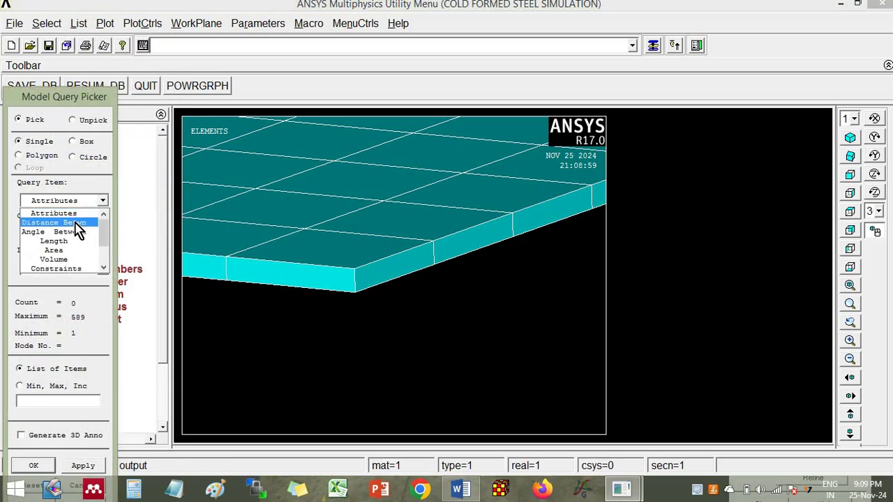
{"action": "left_click", "coordinate": [81, 230]}
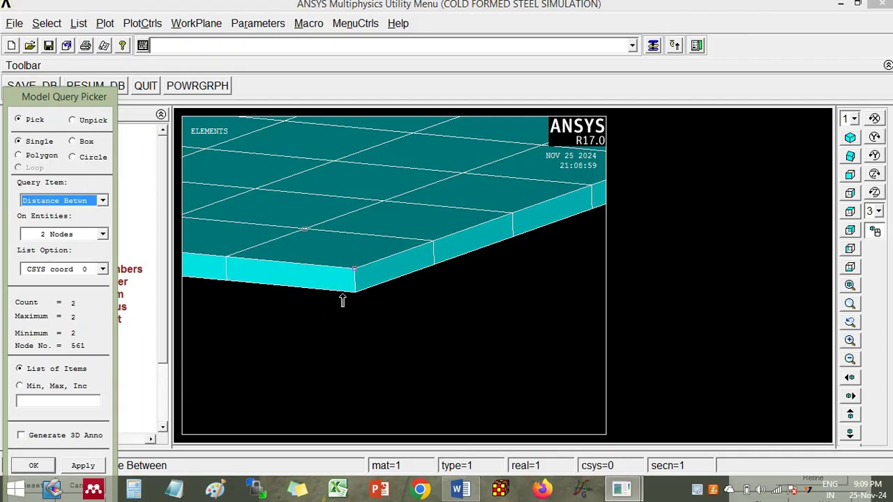
{"action": "left_click", "coordinate": [354, 297]}
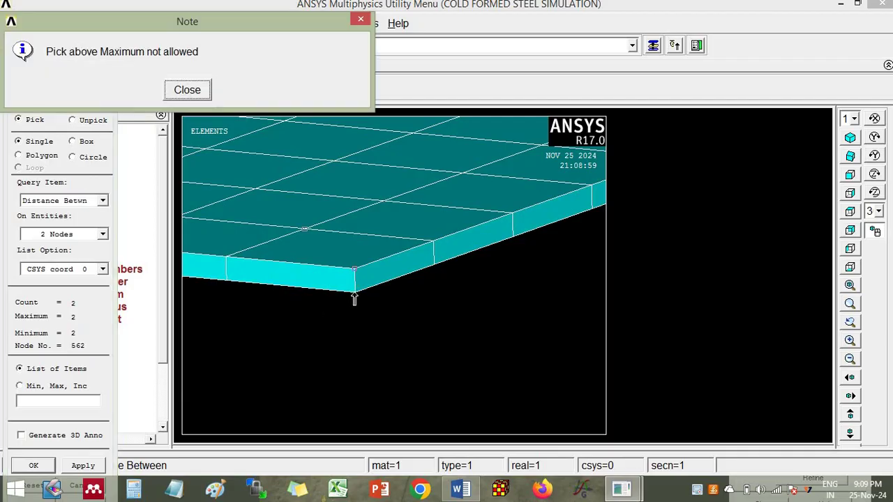
{"action": "left_click", "coordinate": [200, 96]}
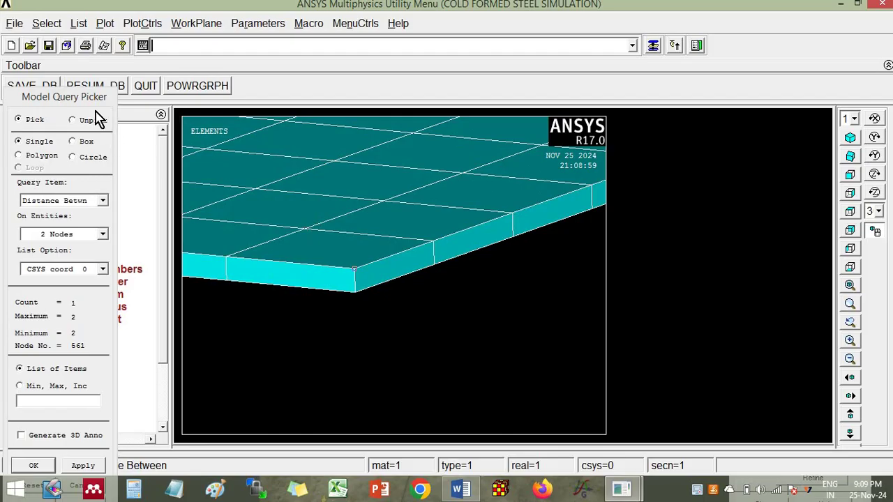
{"action": "left_click_drag", "start_coordinate": [90, 99], "coordinate": [118, 31]}
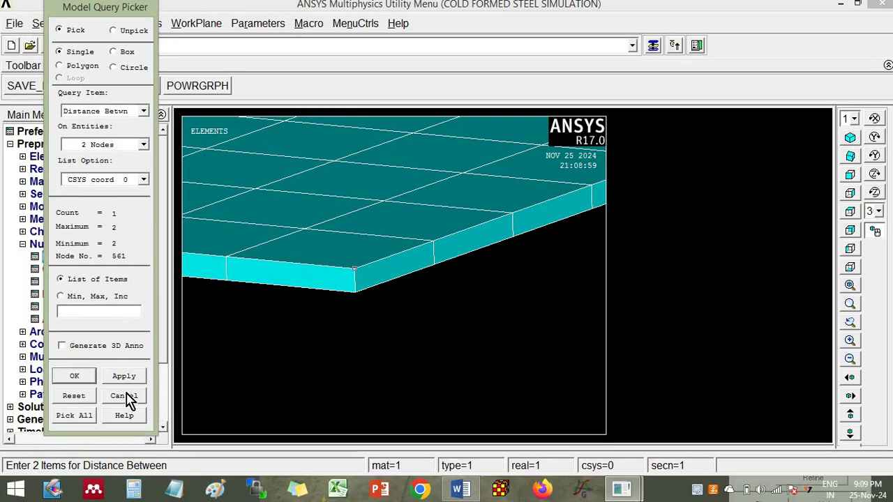
{"action": "left_click", "coordinate": [128, 396]}
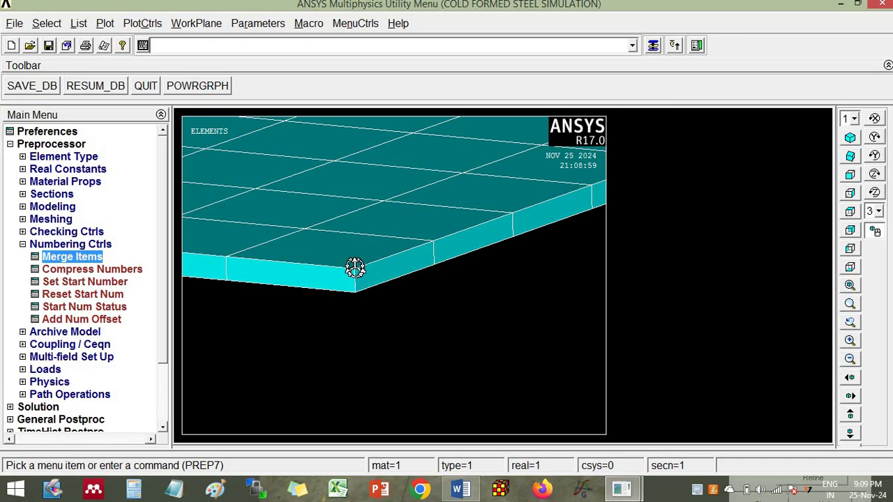
Set the model title to "Cold formed Steel Section - C section part 1"
{"action": "right_click_drag", "start_coordinate": [355, 263], "coordinate": [514, 183], "text": "ctrl"}
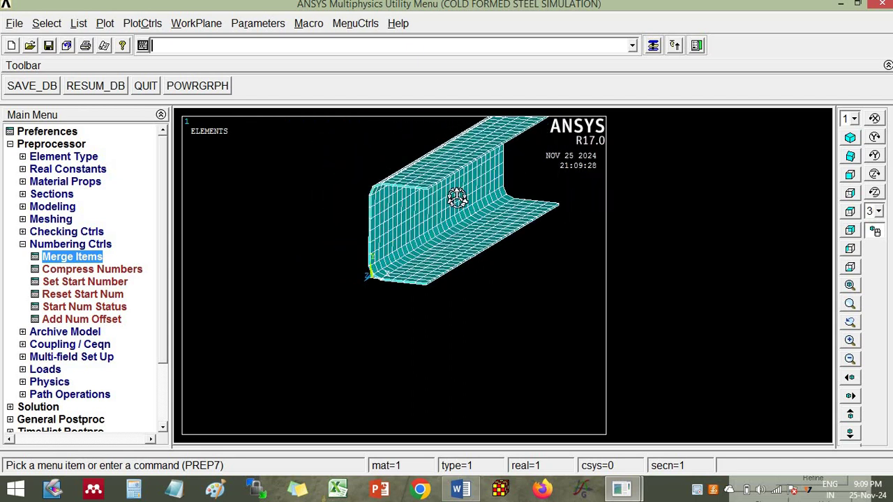
{"action": "left_click", "coordinate": [14, 23]}
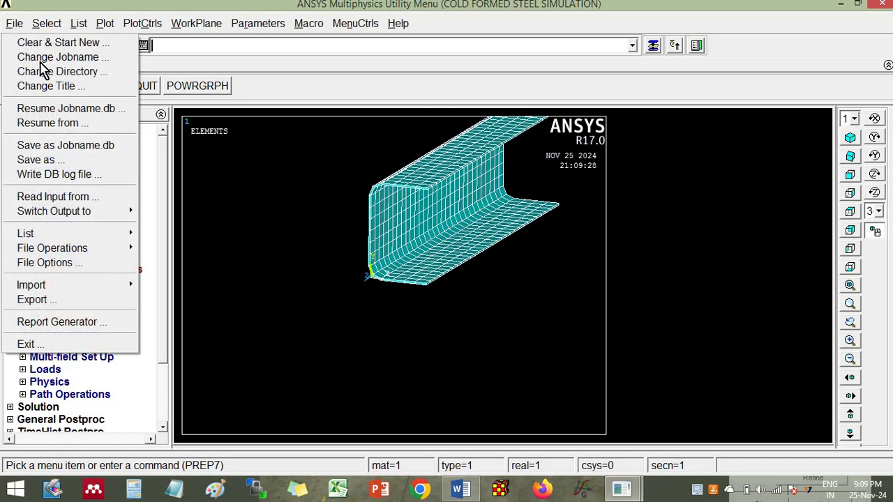
{"action": "left_click", "coordinate": [49, 85]}
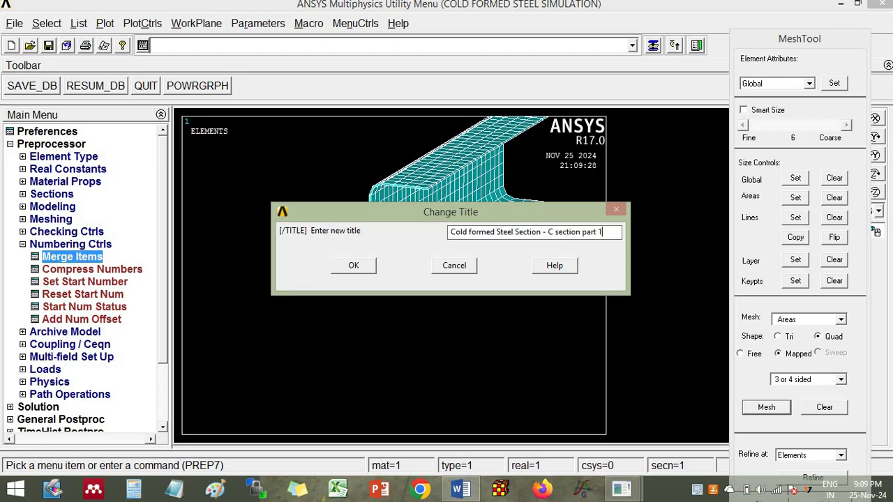
{"action": "left_click", "coordinate": [365, 270]}
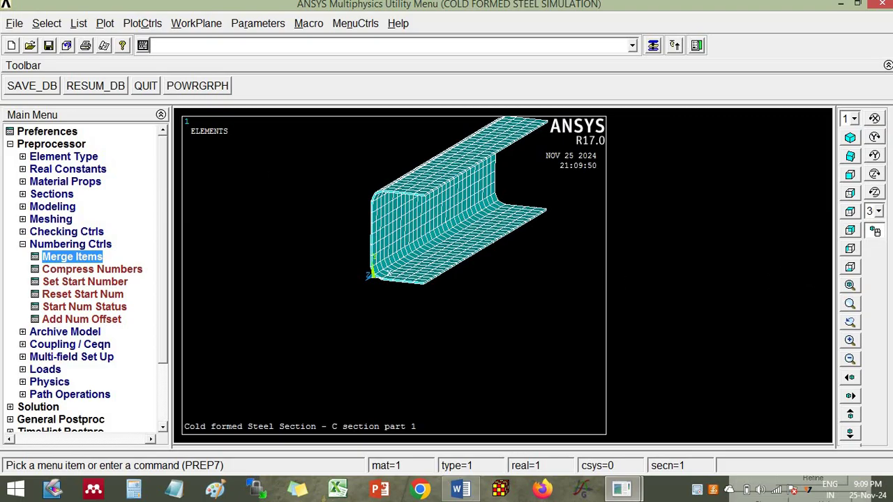
Save the database as "C section part1" in the ANSYS simulations folder on drive D
{"action": "left_click", "coordinate": [14, 25]}
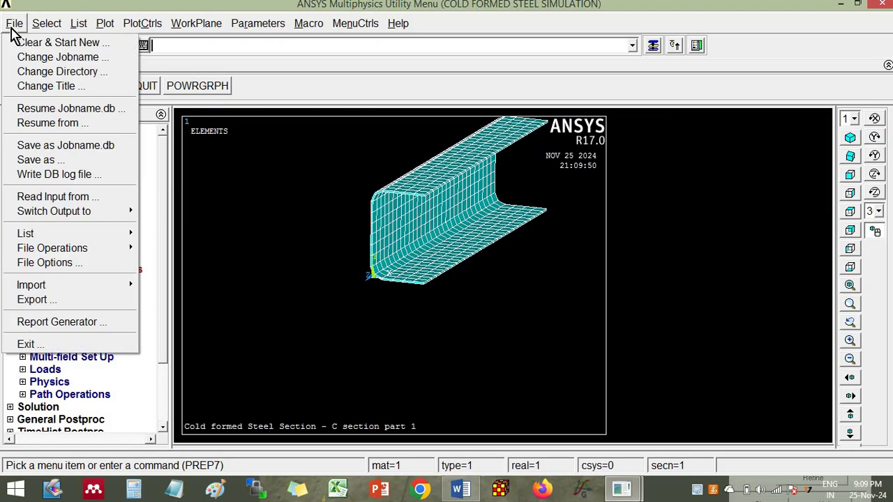
{"action": "left_click", "coordinate": [42, 159]}
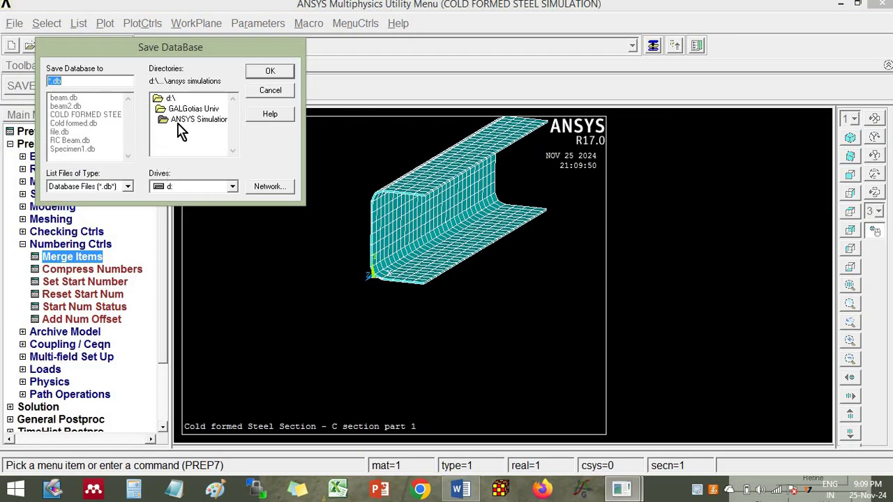
{"action": "double_click", "coordinate": [180, 122]}
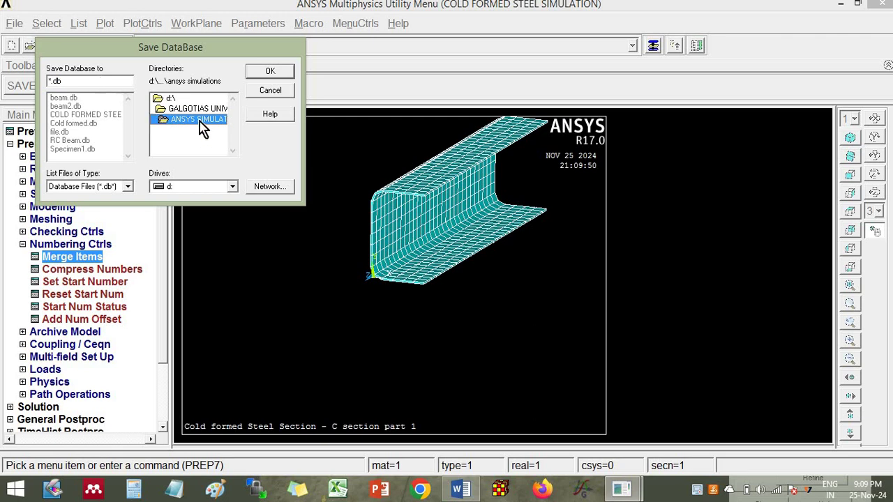
{"action": "left_click", "coordinate": [61, 81]}
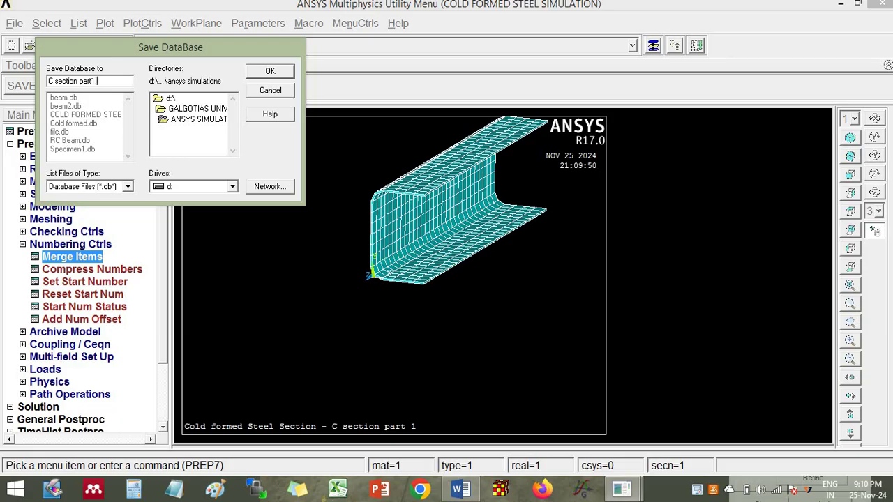
{"action": "left_click", "coordinate": [256, 73]}
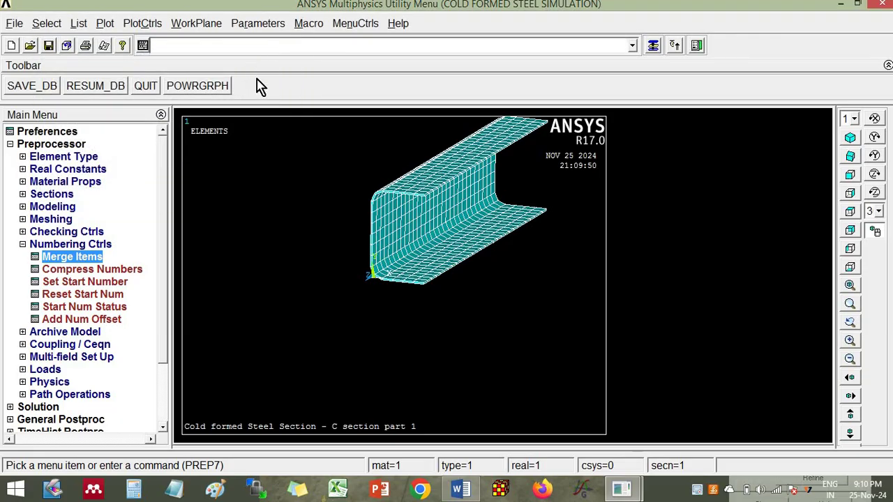